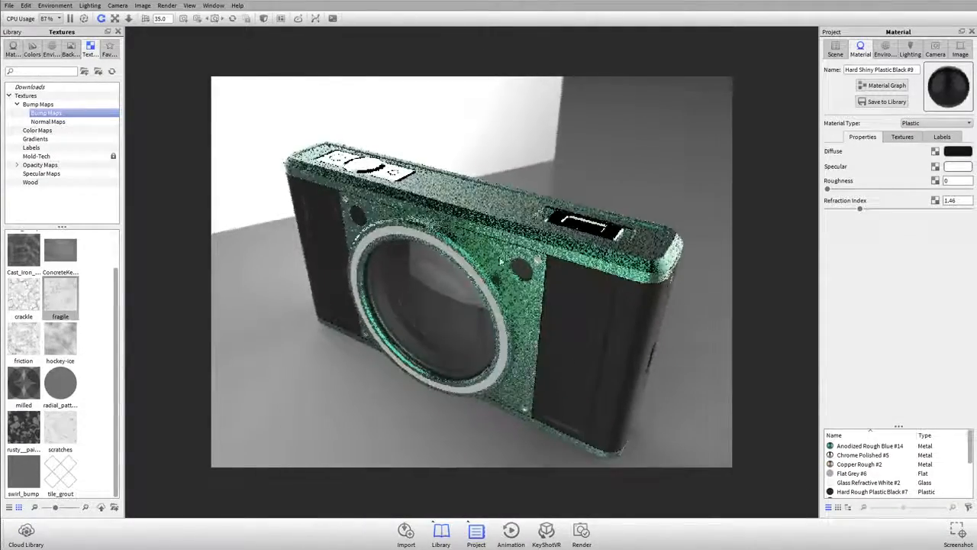
- Open the green anodized material of the camera's top cap for editing and show its labels list
left_click_drag(485, 204, 501, 229)
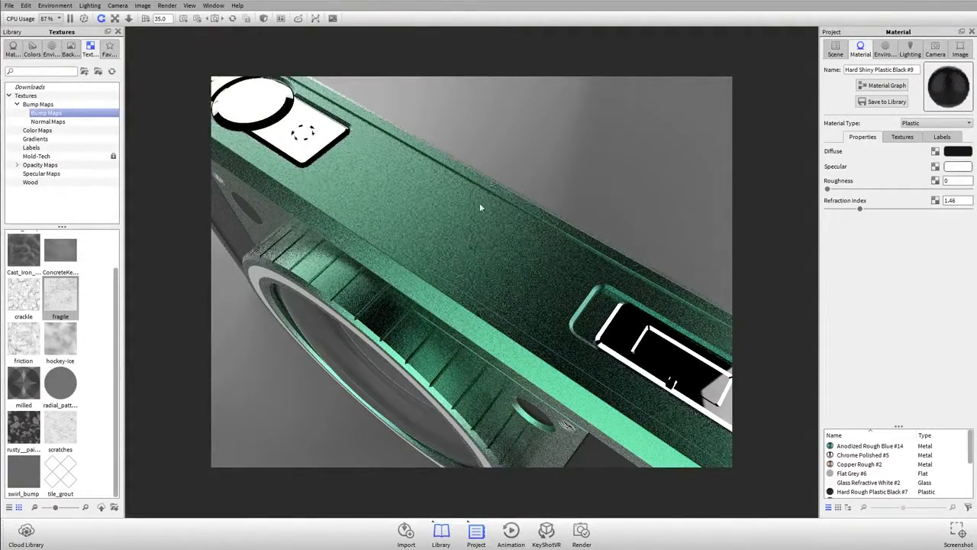
double_click(493, 241)
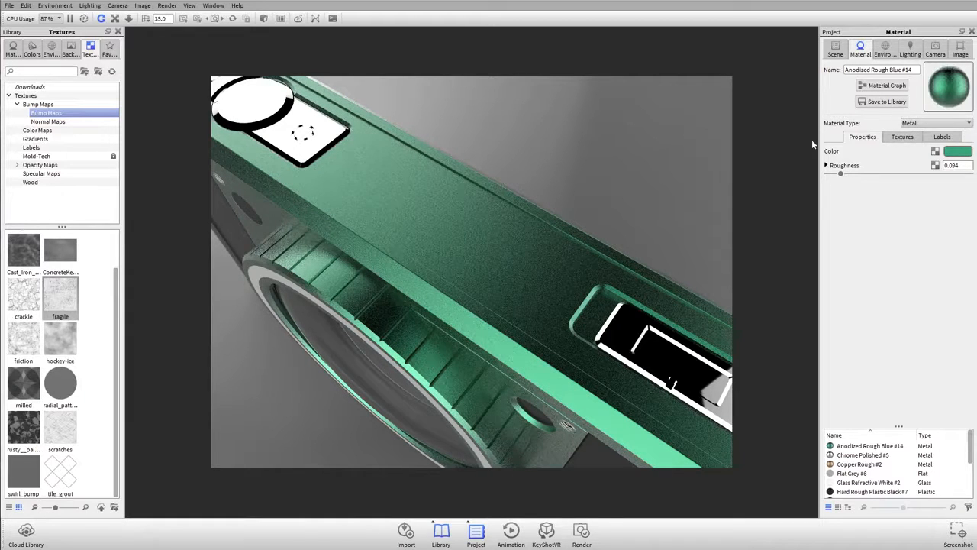
left_click(908, 138)
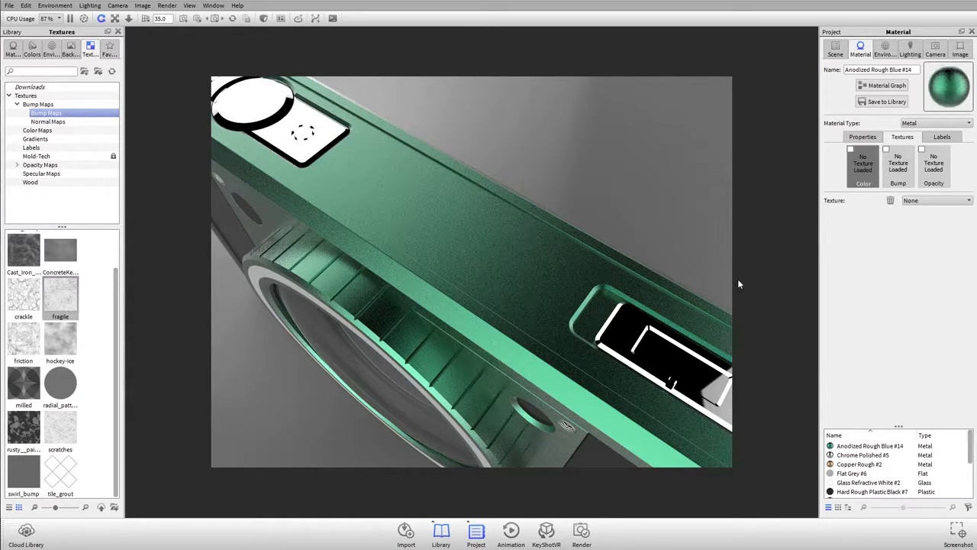
left_click(943, 138)
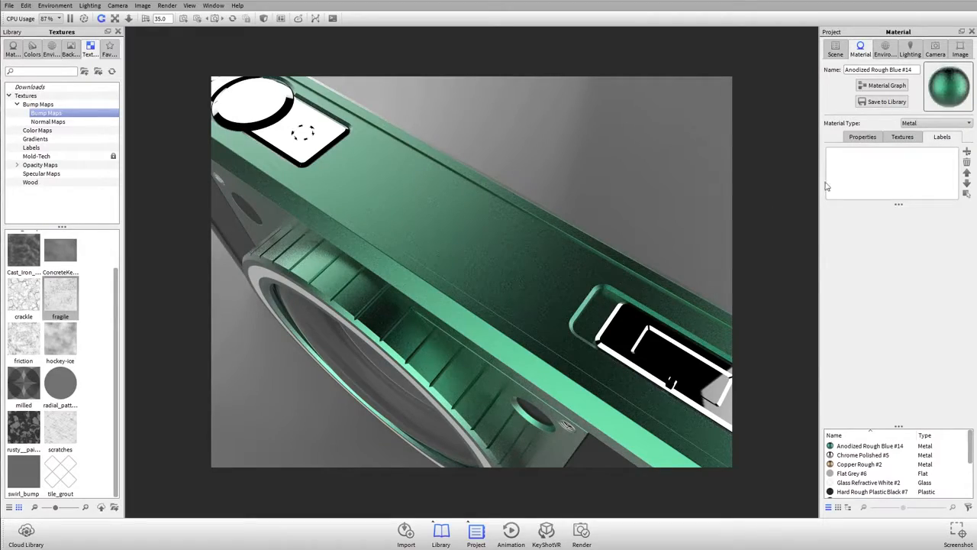
left_click_drag(460, 280, 487, 221)
scroll(487, 229, "up", 5)
scroll(478, 245, "down", 3)
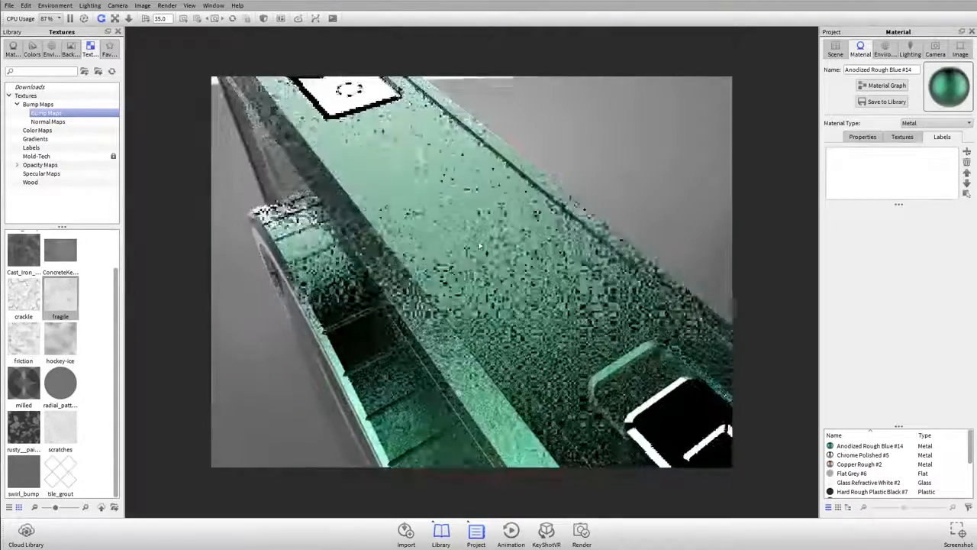
left_click_drag(472, 173, 494, 188)
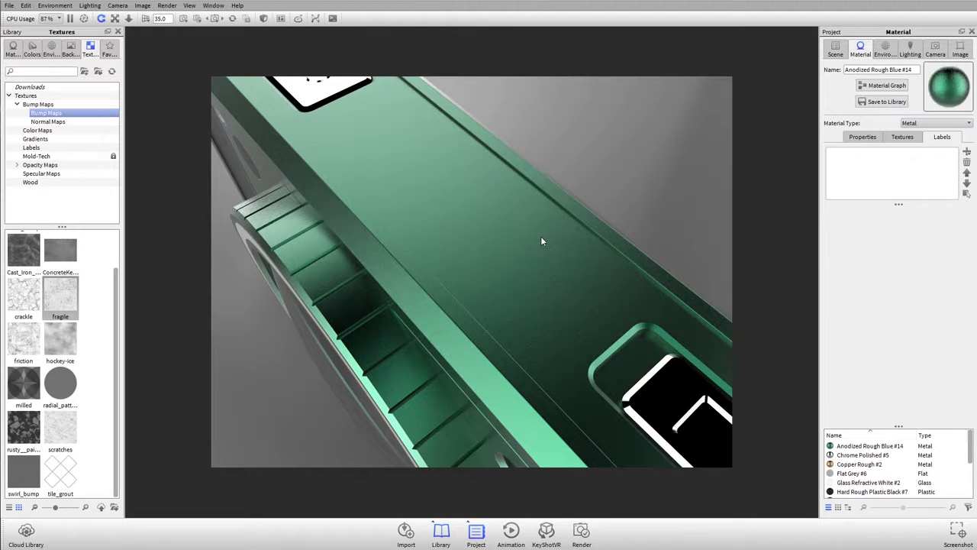
- Switch to File Explorer, open the Desktop folder KS6 Training Model as thumbnails, and preview the image "artwork - top cap 1600dpi"
key("alt+Tab")
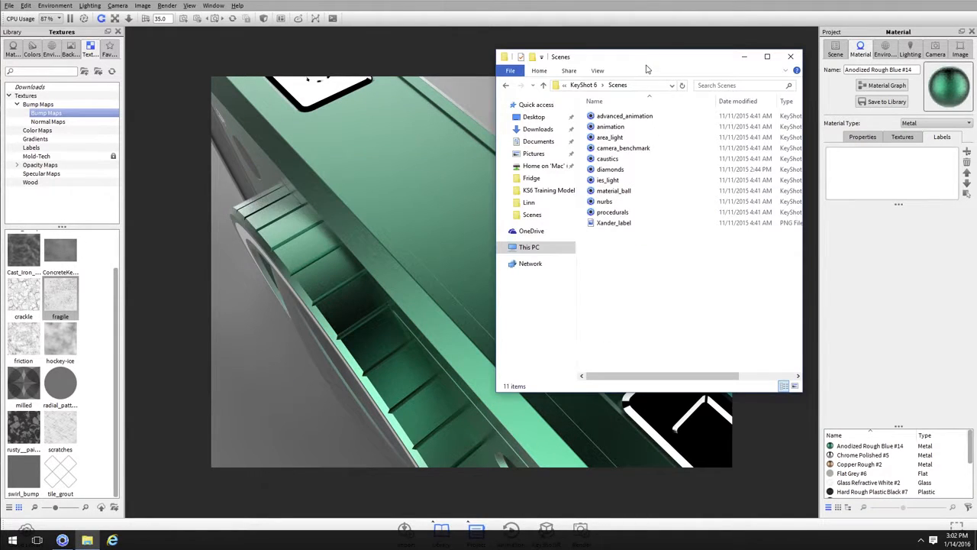
left_click_drag(649, 65, 213, 102)
left_click(99, 154)
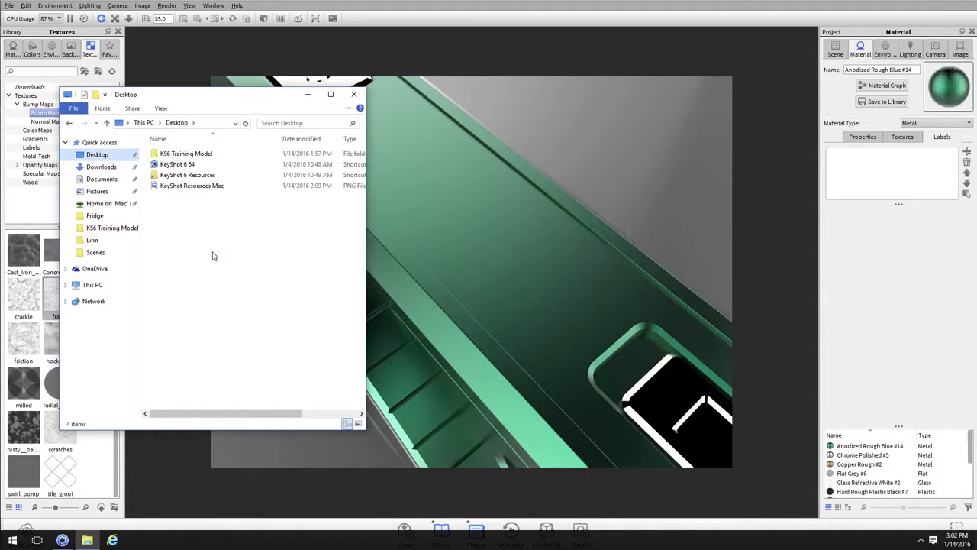
double_click(187, 154)
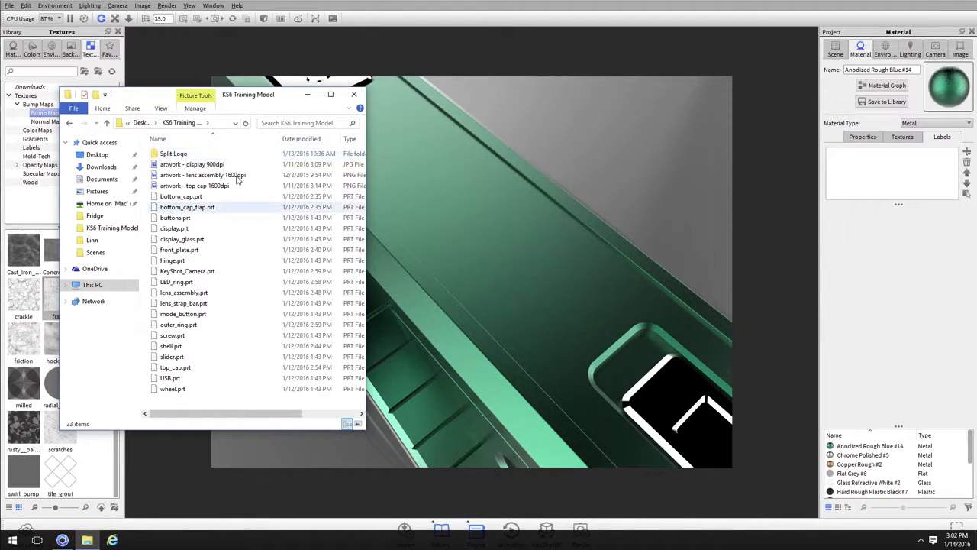
left_click(358, 424)
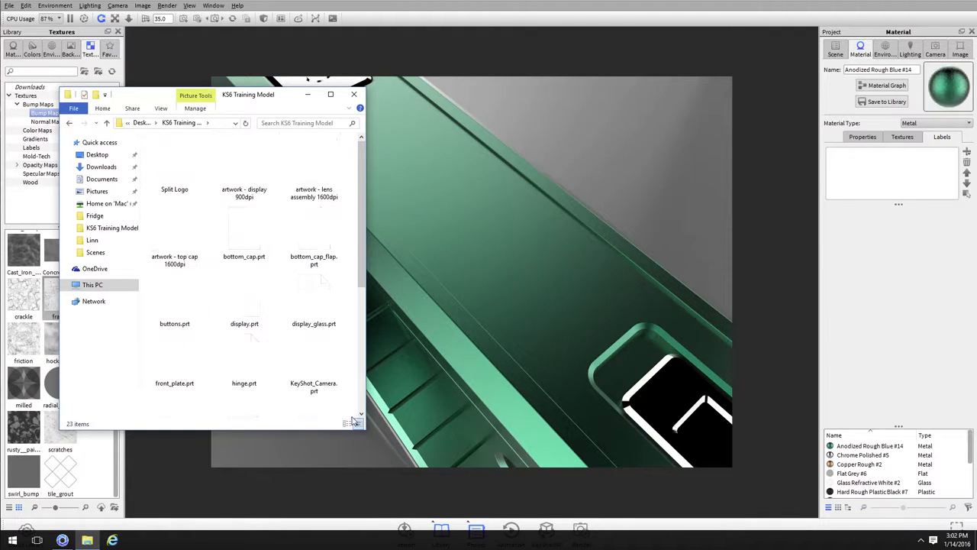
double_click(191, 244)
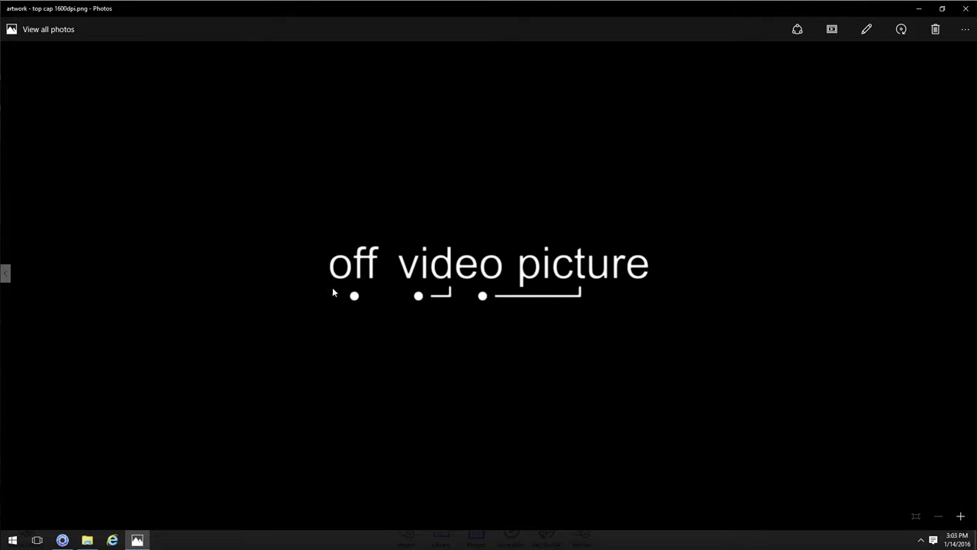
left_click(967, 9)
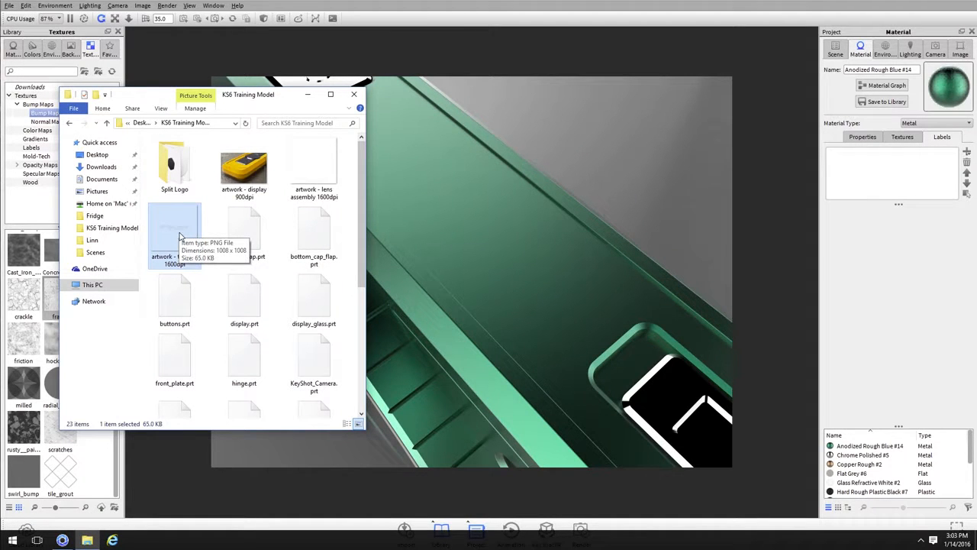
- Apply the image "artwork - top cap 1600dpi" to the green top cap as a label
left_click_drag(173, 228, 500, 229)
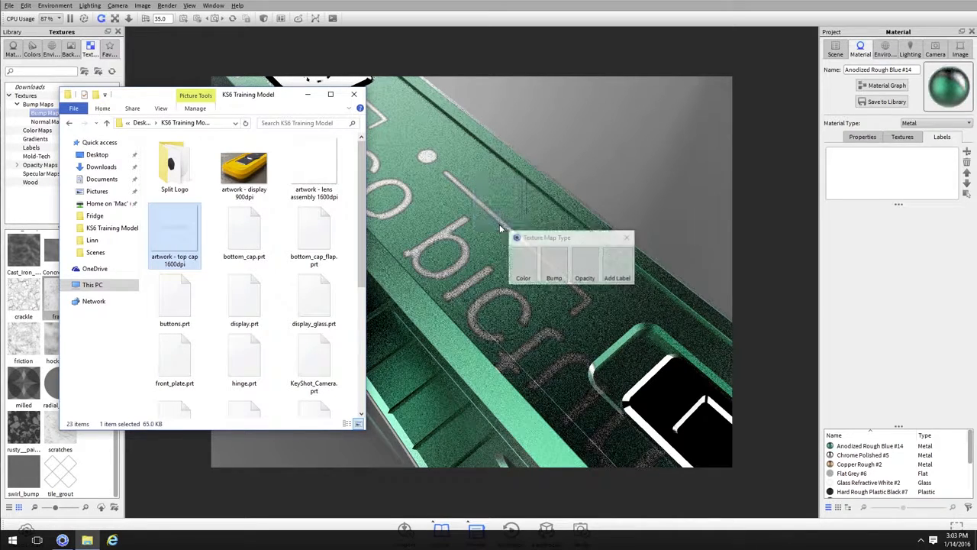
left_click(567, 239)
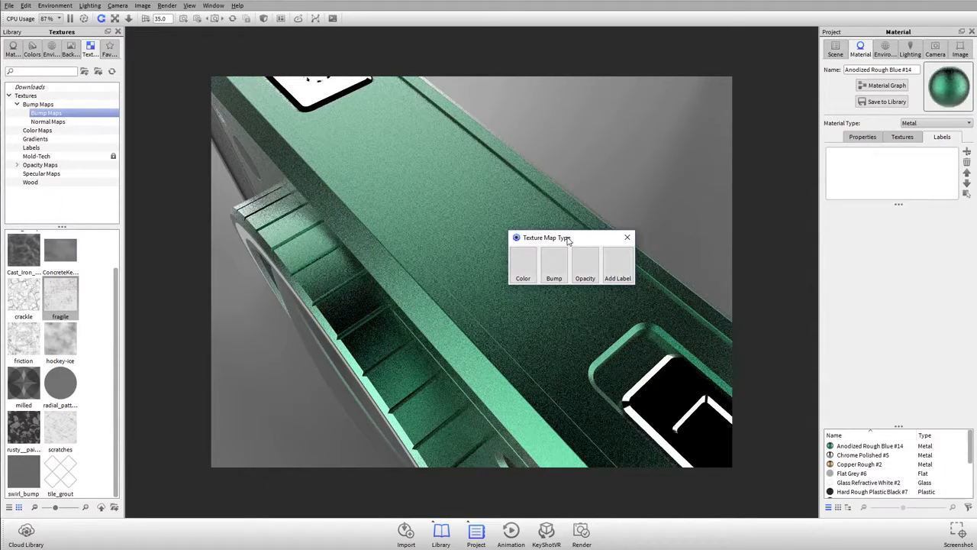
left_click(612, 260)
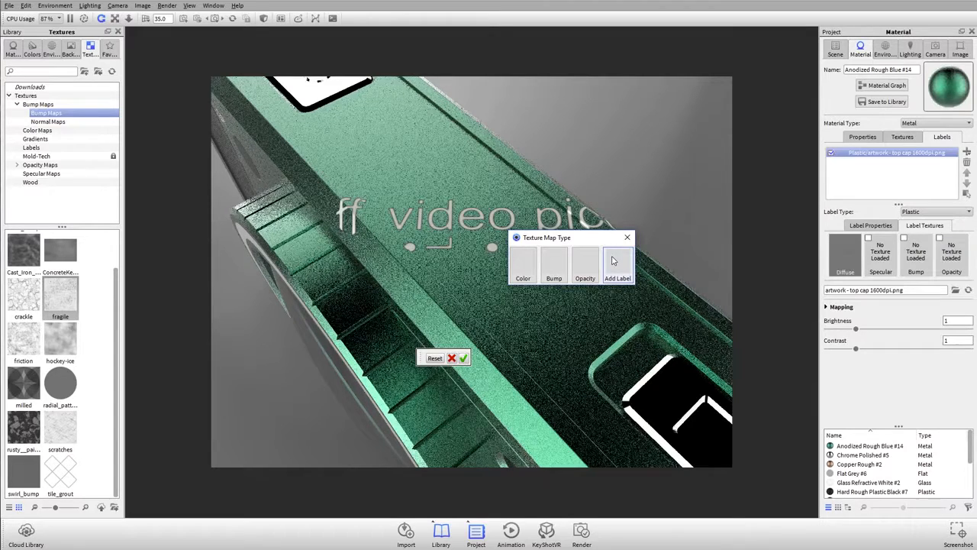
left_click(616, 265)
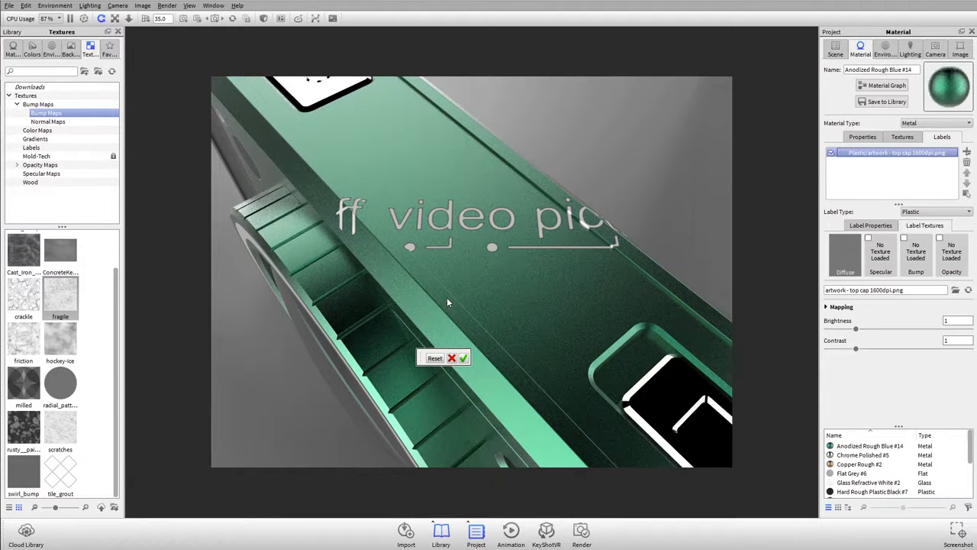
- Move the label interactively across the top surface of the camera and accept its placement
left_click_drag(466, 214, 565, 299)
left_click_drag(423, 198, 487, 228)
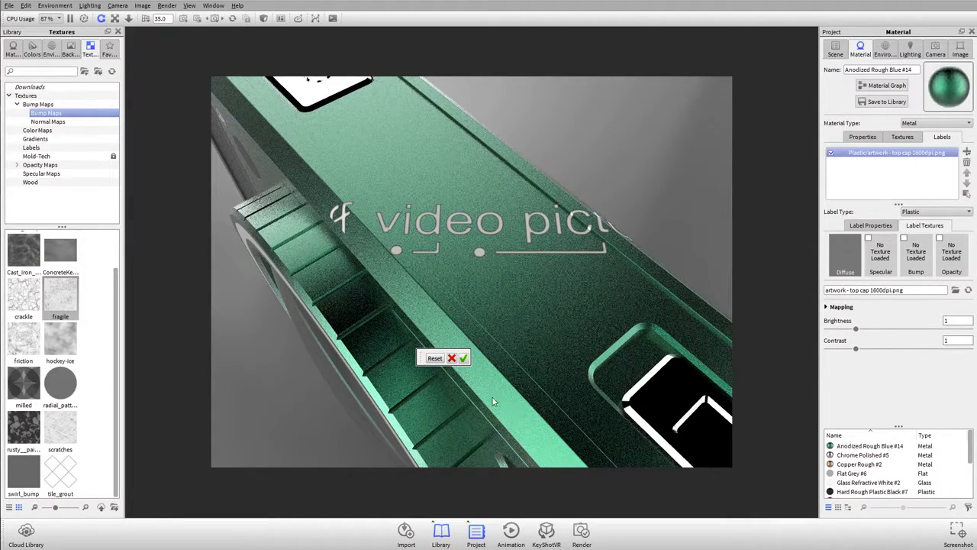
left_click(464, 357)
- In the label's mapping settings, enable sizing by DPI and set it to 1600 to match the artwork's file name
left_click_drag(578, 272, 580, 334)
scroll(580, 334, "up", 3)
middle_click_drag(600, 285, 592, 297)
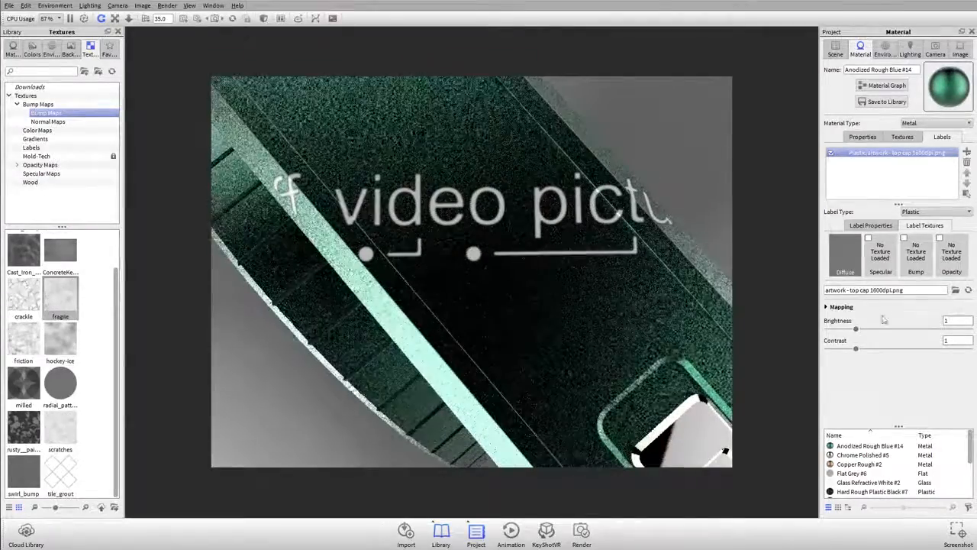
left_click(843, 307)
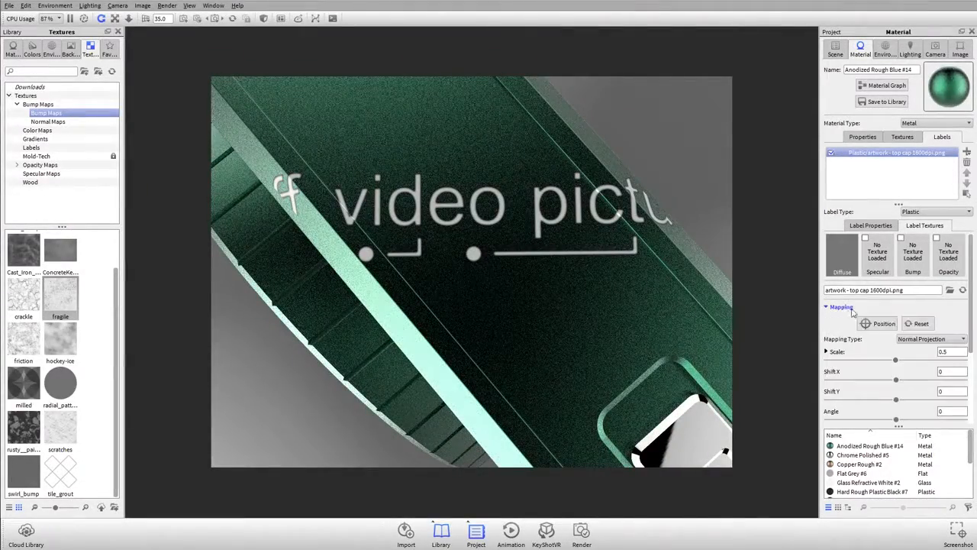
left_click_drag(971, 305, 974, 352)
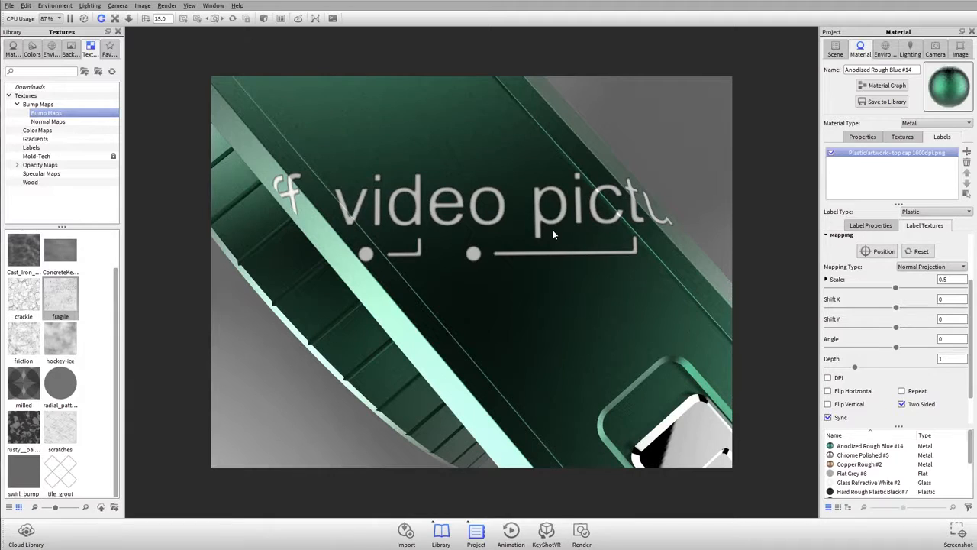
key("alt+Tab")
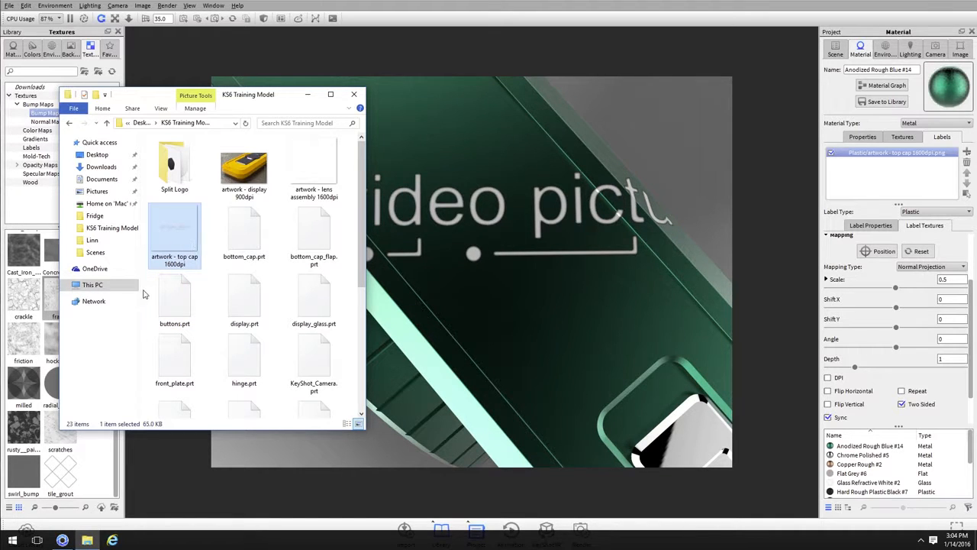
left_click(653, 112)
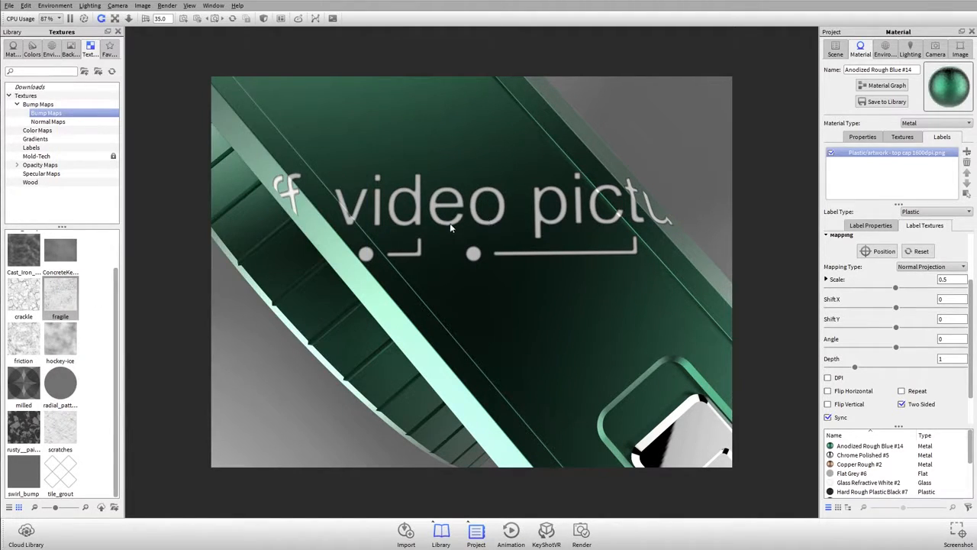
left_click(947, 279)
left_click(838, 380)
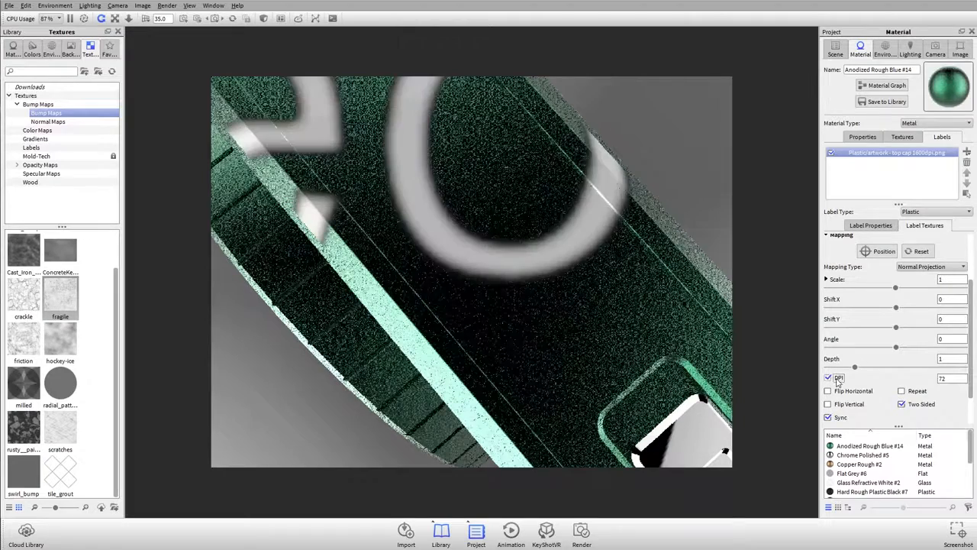
double_click(956, 378)
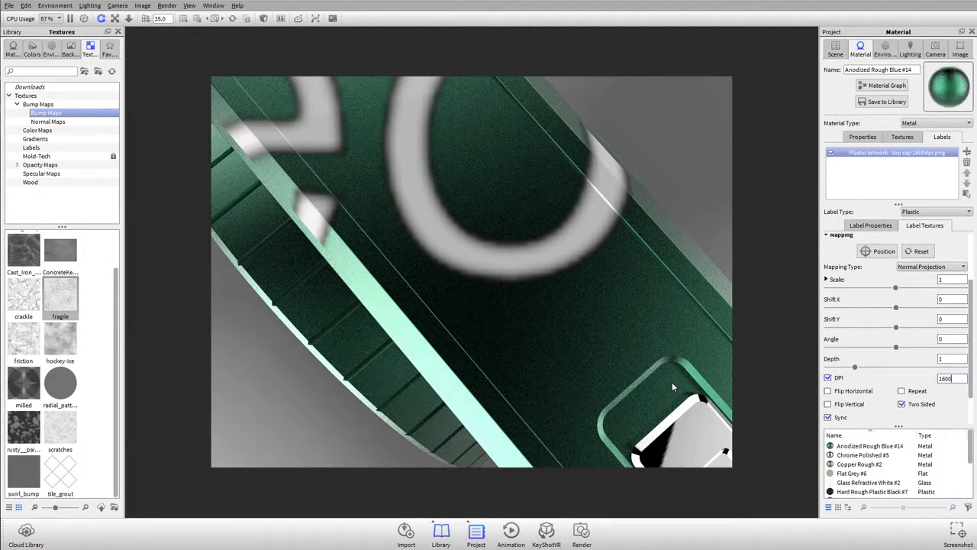
type("1600")
key("Tab")
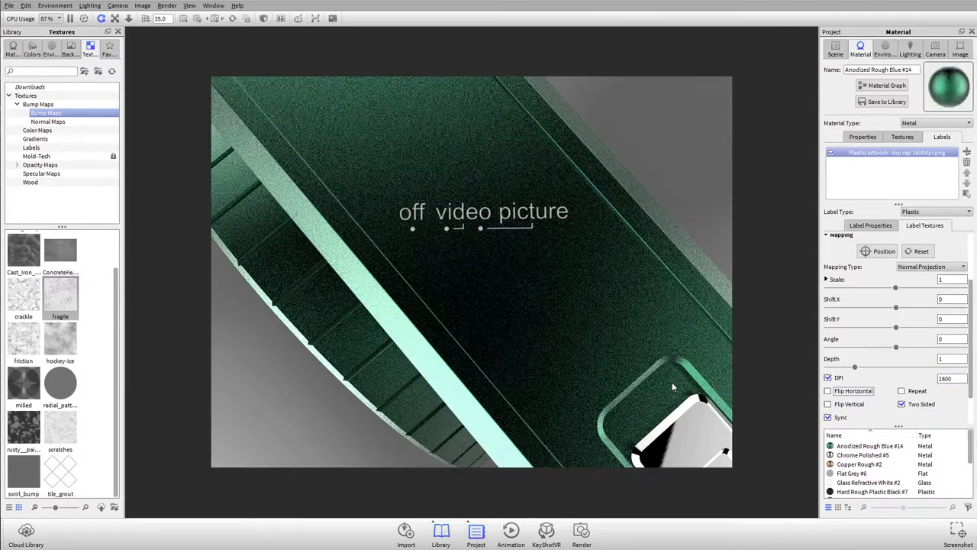
- Turn the camera model and reposition the label on its top surface so the text reads horizontally in that view
left_click_drag(519, 277, 489, 309)
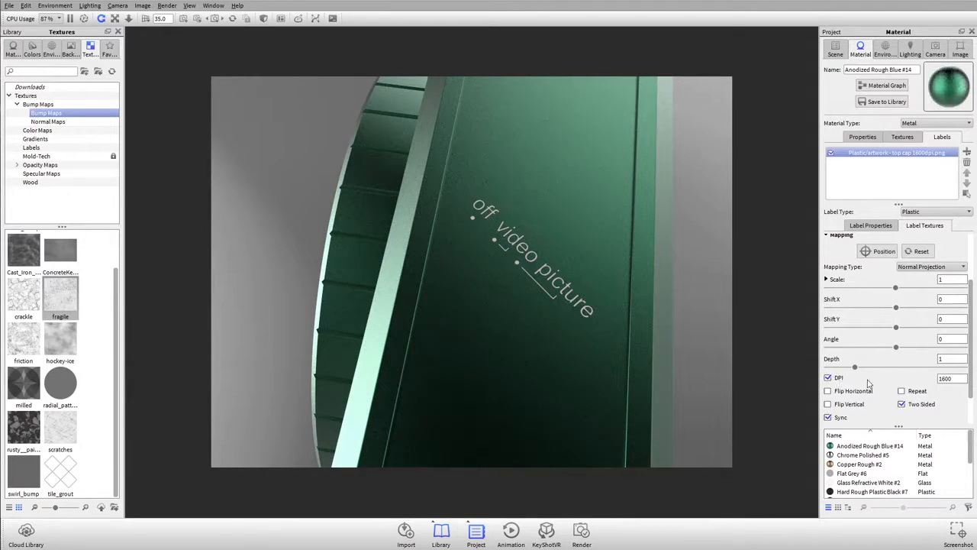
left_click_drag(434, 259, 770, 298)
left_click_drag(611, 229, 535, 281)
scroll(535, 281, "up", 3)
scroll(532, 286, "down", 3)
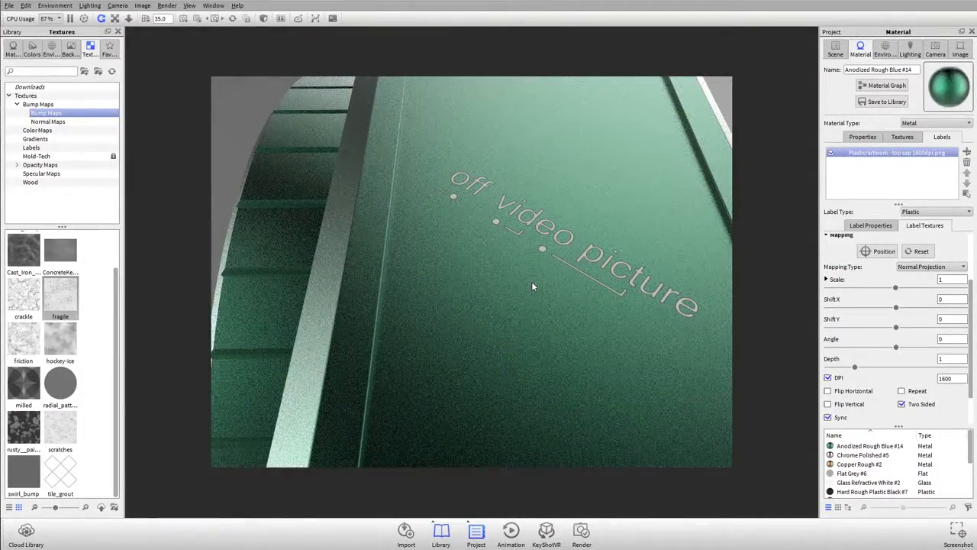
left_click_drag(735, 266, 709, 264)
left_click_drag(620, 276, 670, 286)
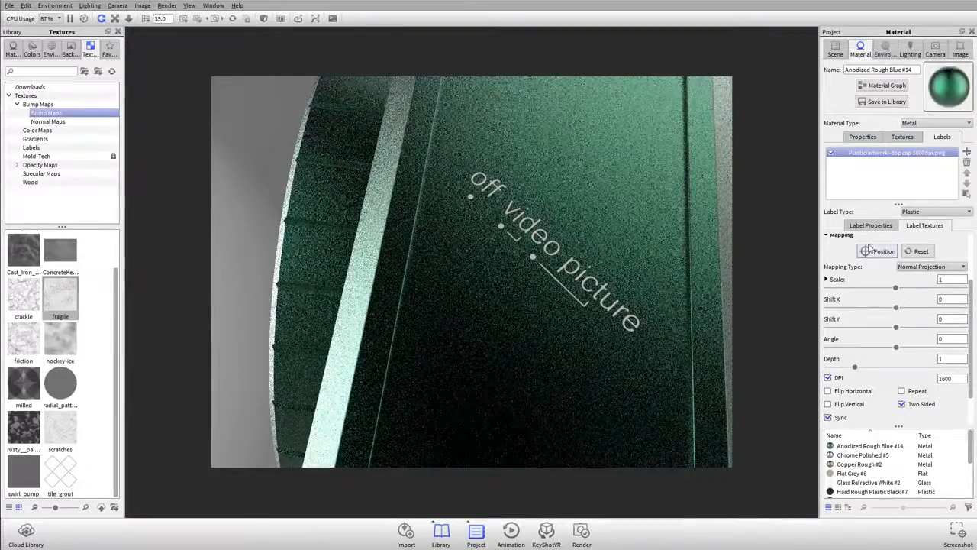
left_click(876, 251)
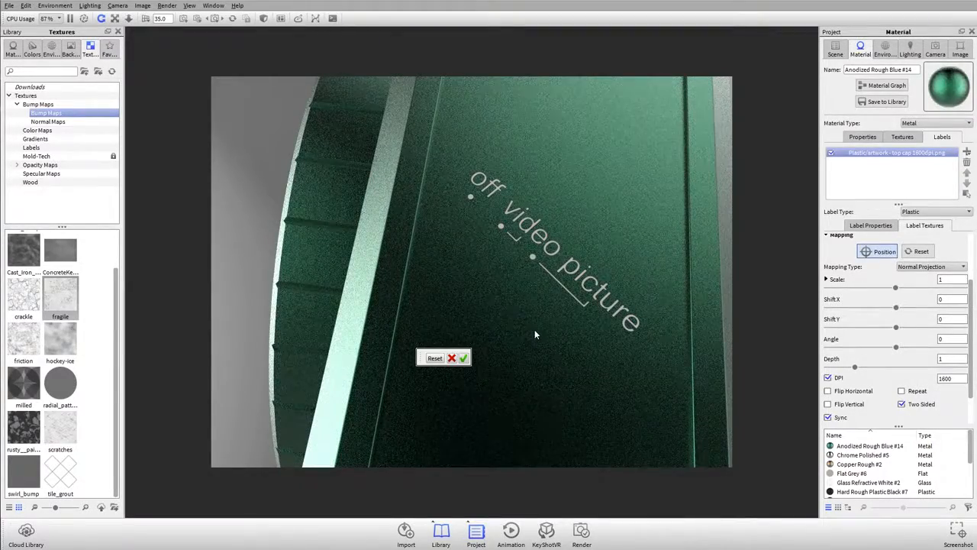
left_click(534, 330)
left_click(552, 229)
left_click(567, 149)
left_click(572, 252)
left_click(513, 272)
left_click(534, 292)
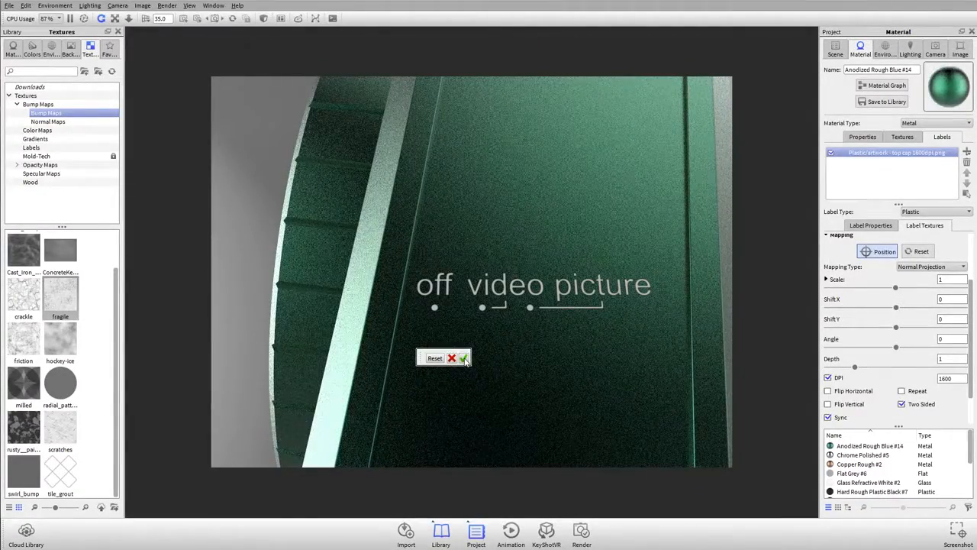
left_click(464, 359)
- Rotate the view to a new angle, realign the label horizontally on the top surface, accept it, and inspect the placement
left_click_drag(576, 346, 785, 357)
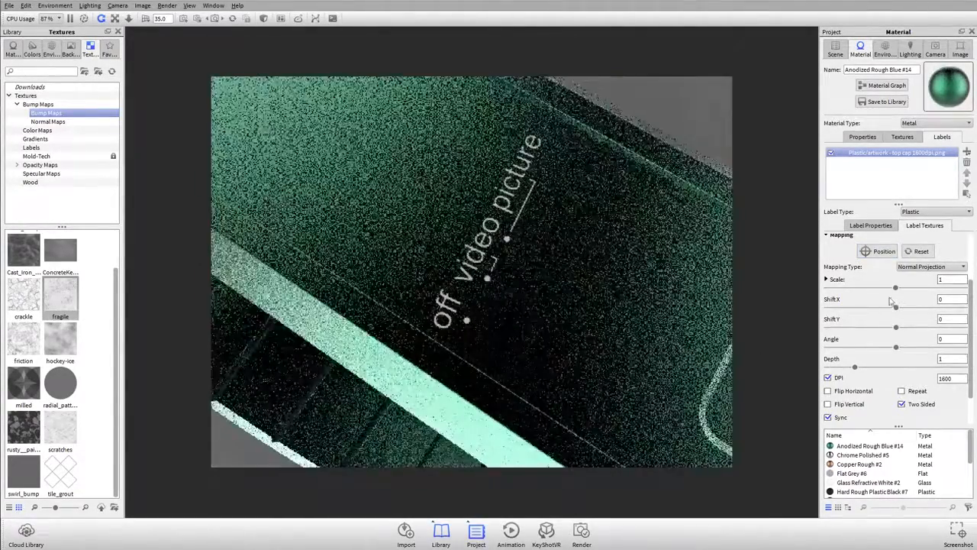
left_click(879, 251)
left_click(499, 246)
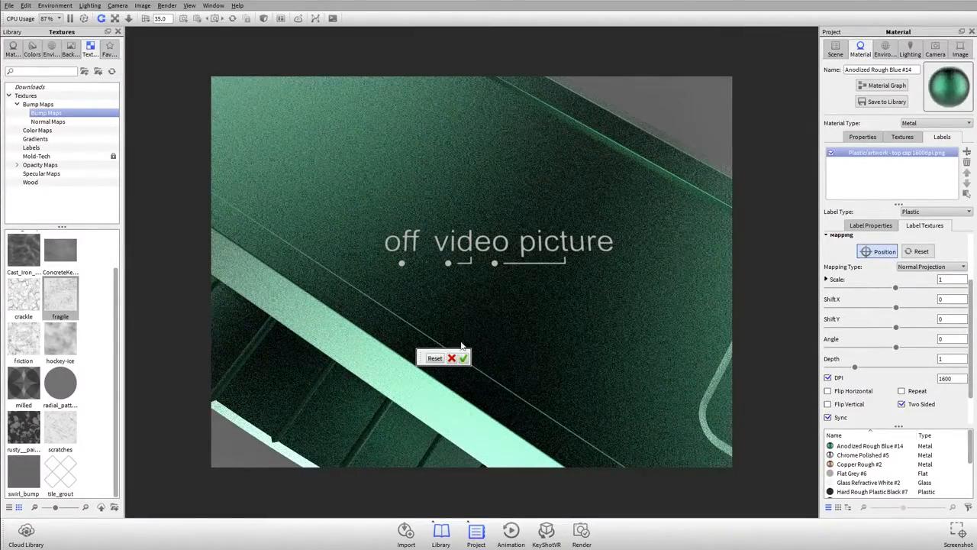
left_click(464, 359)
left_click_drag(582, 331, 539, 359)
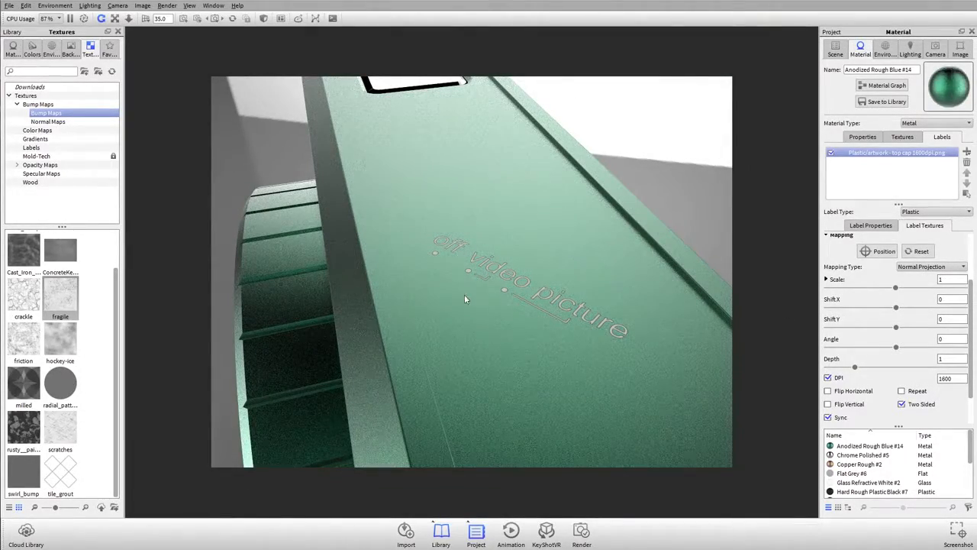
left_click_drag(532, 308, 585, 261)
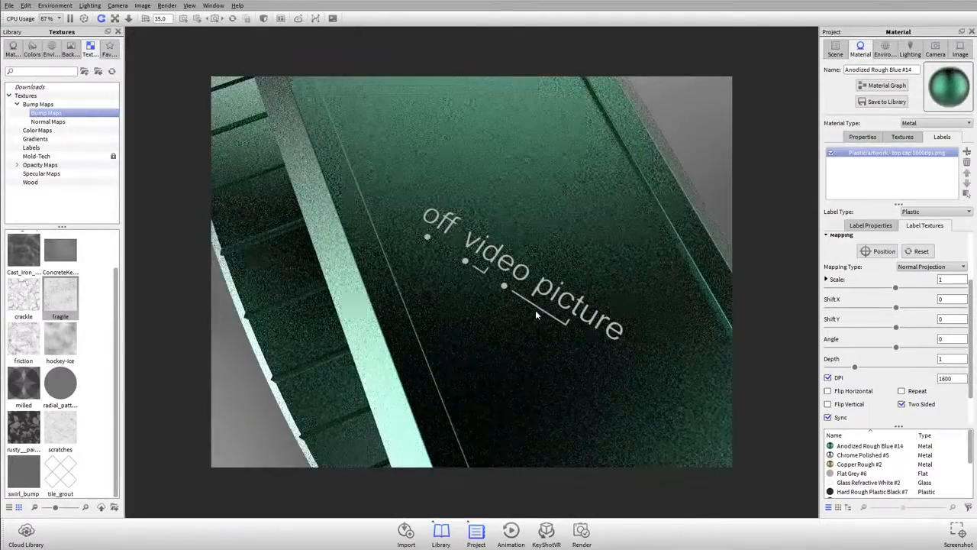
left_click_drag(535, 310, 487, 227)
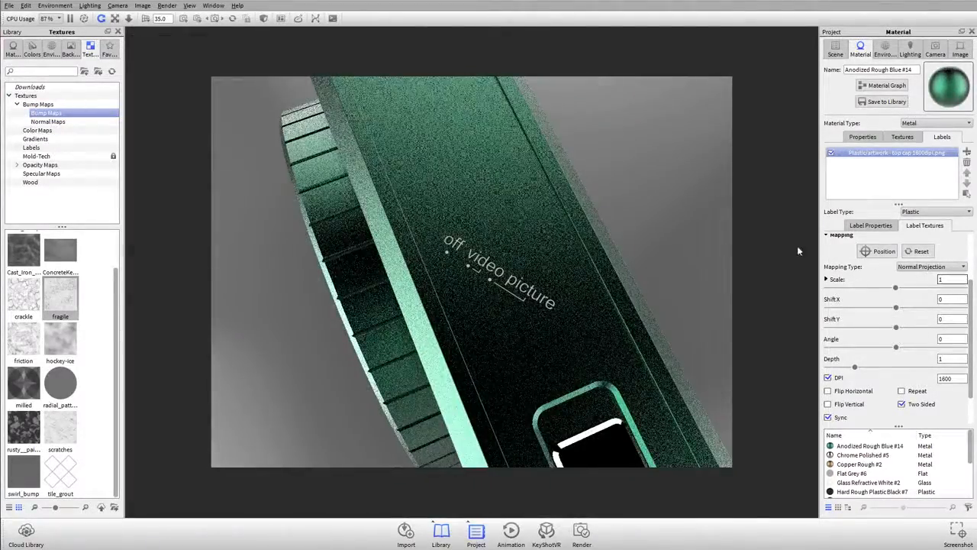
- Realign the top cap label so its text reads horizontally in the current slanted view and accept the placement
left_click(878, 251)
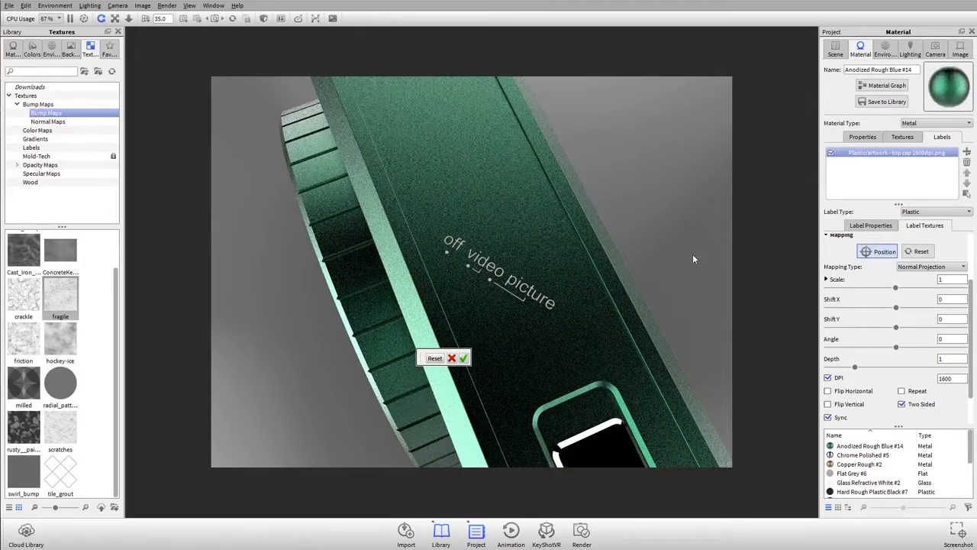
left_click(494, 268)
left_click(463, 357)
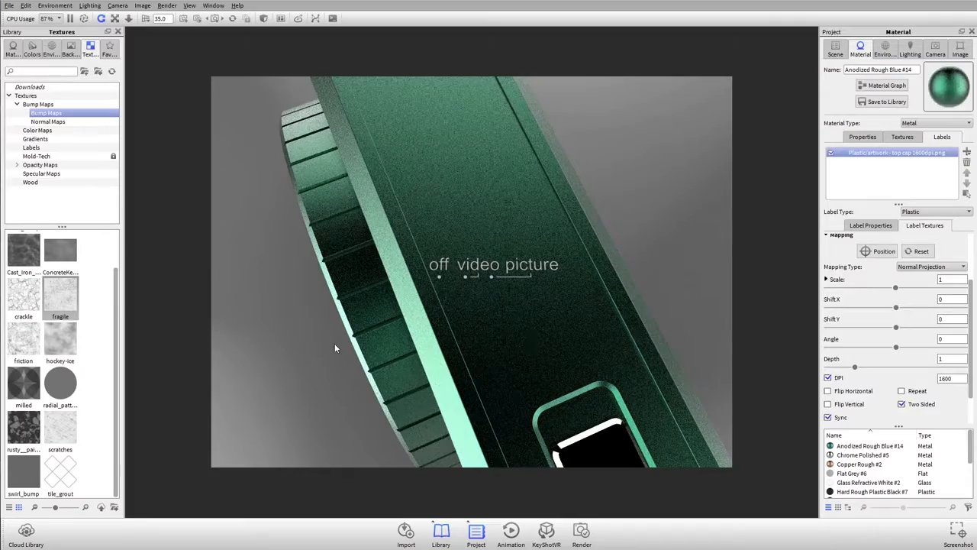
- View the camera from directly above and place the label just above the switch recess, with its text parallel to the edge
left_click_drag(672, 346, 599, 336)
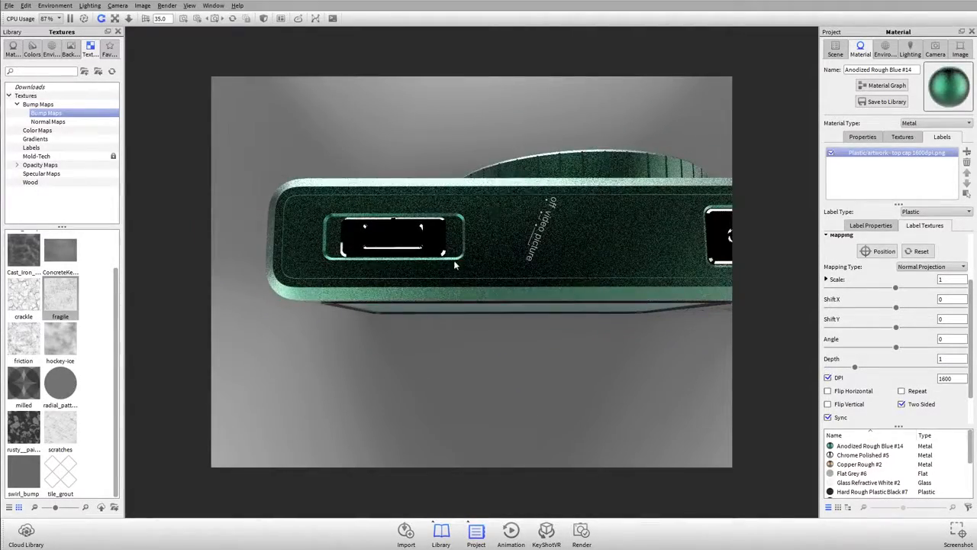
left_click_drag(451, 273, 451, 288)
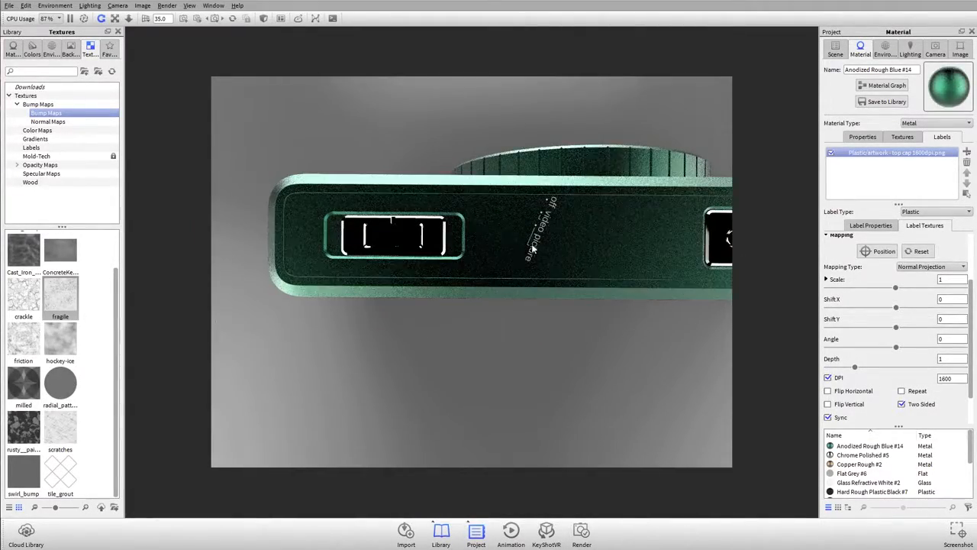
scroll(438, 191, "up", 3)
middle_click_drag(437, 192, 494, 265)
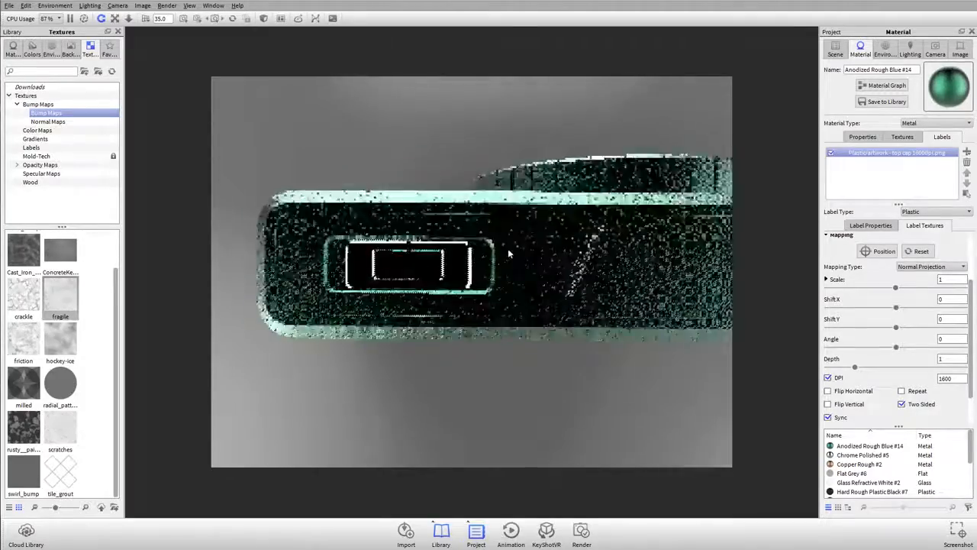
scroll(493, 264, "up", 5)
left_click_drag(493, 264, 579, 287)
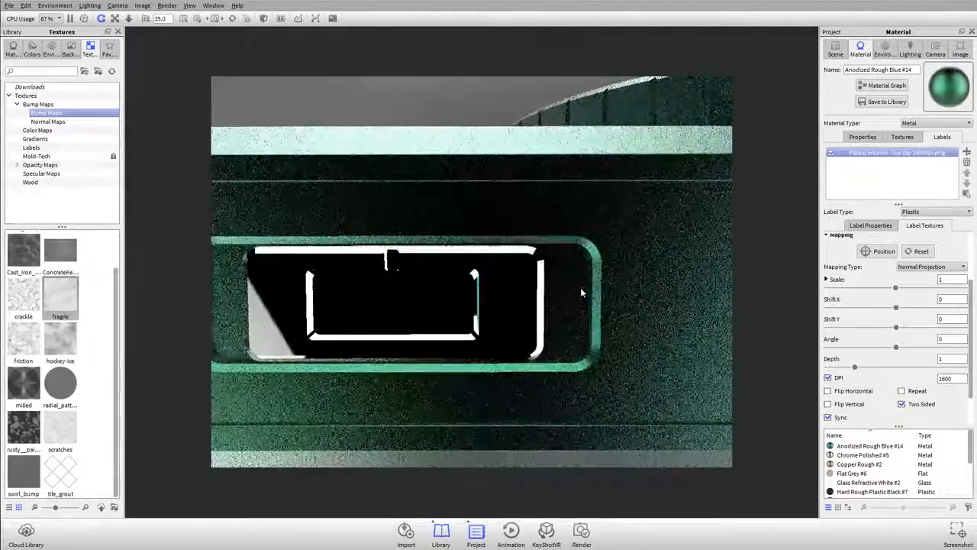
left_click(878, 252)
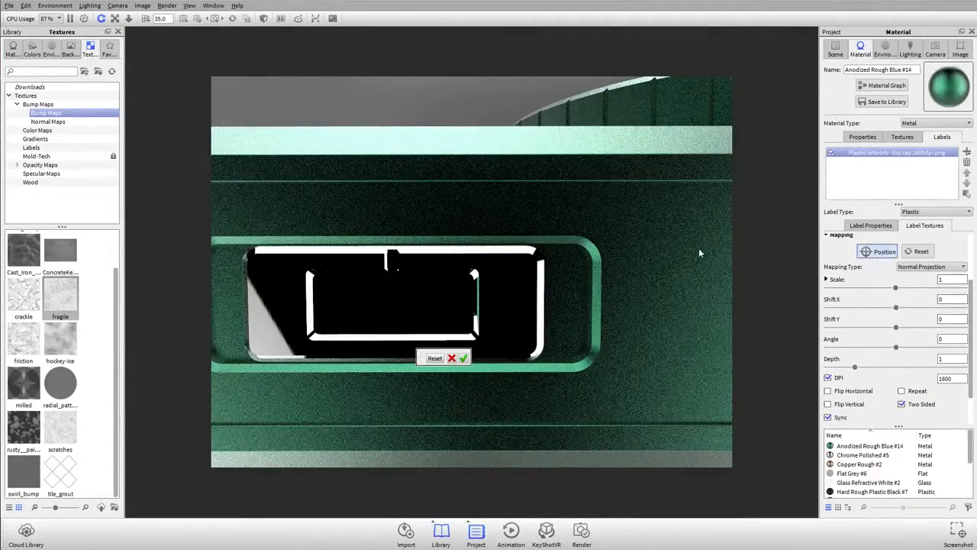
left_click(425, 211)
left_click(459, 208)
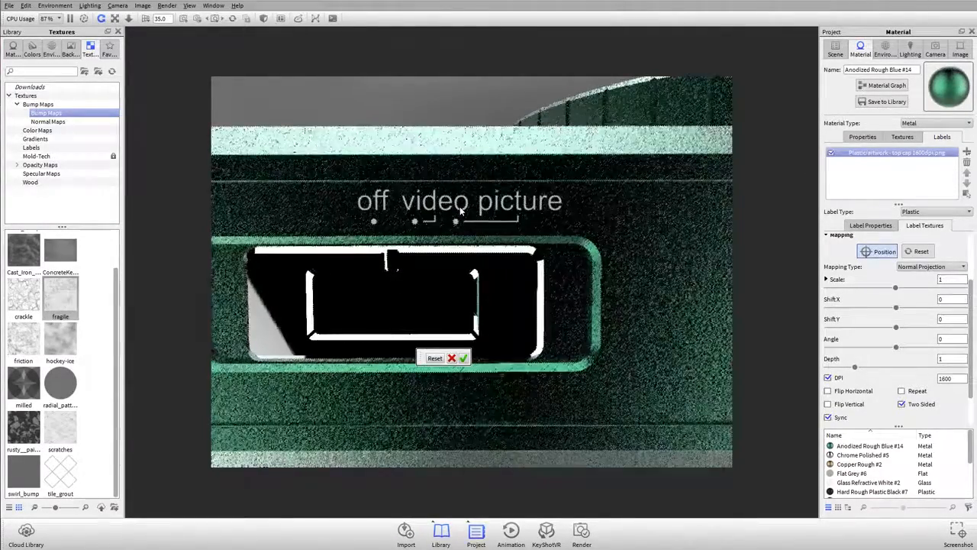
left_click(438, 215)
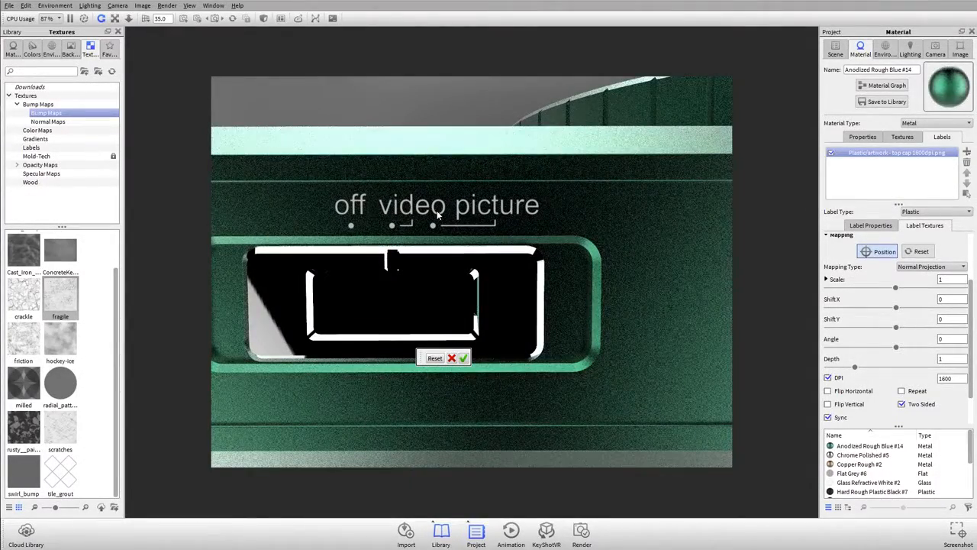
left_click(437, 213)
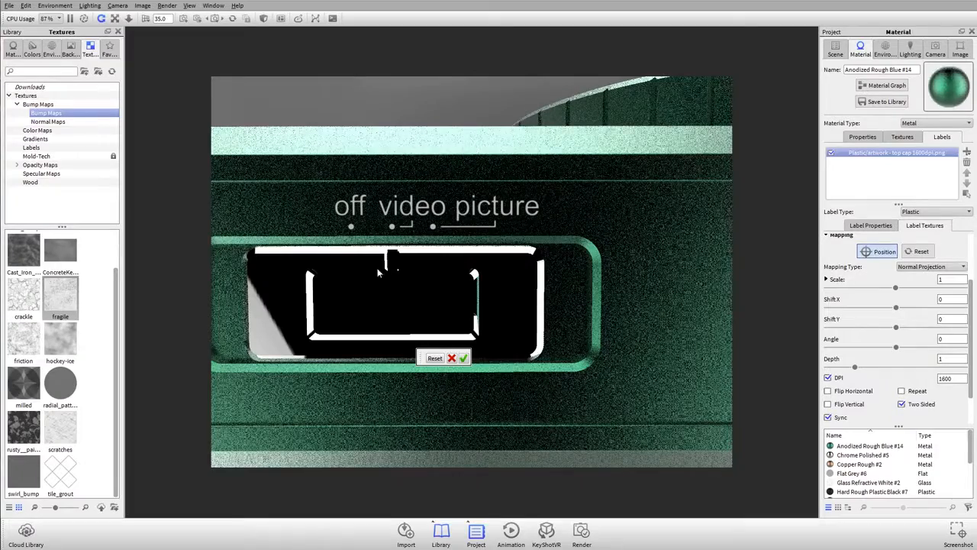
left_click(463, 358)
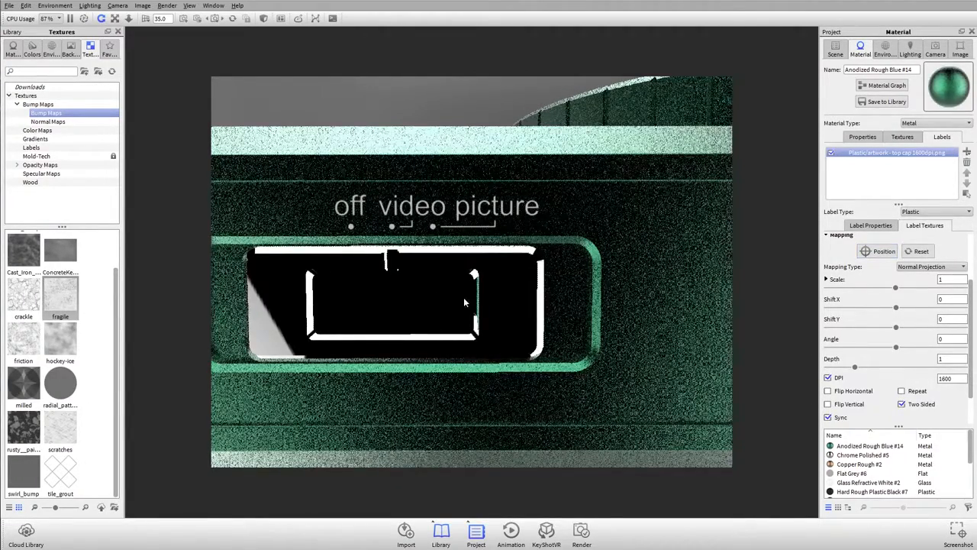
- Square up the top view by setting the camera's azimuth to 90 and inclination to 90
left_click(938, 52)
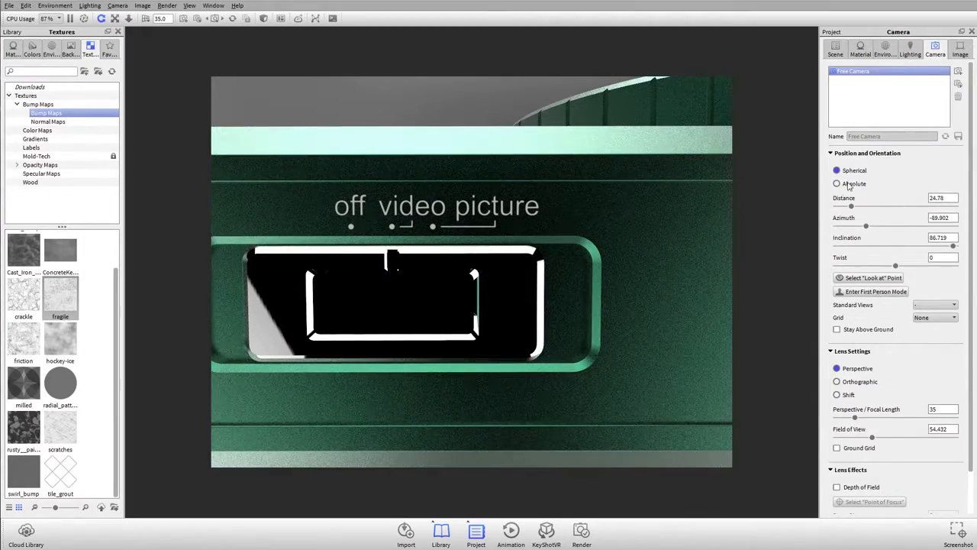
left_click_drag(867, 228, 927, 228)
double_click(956, 218)
type("90")
key("Tab")
type("90")
key("Tab")
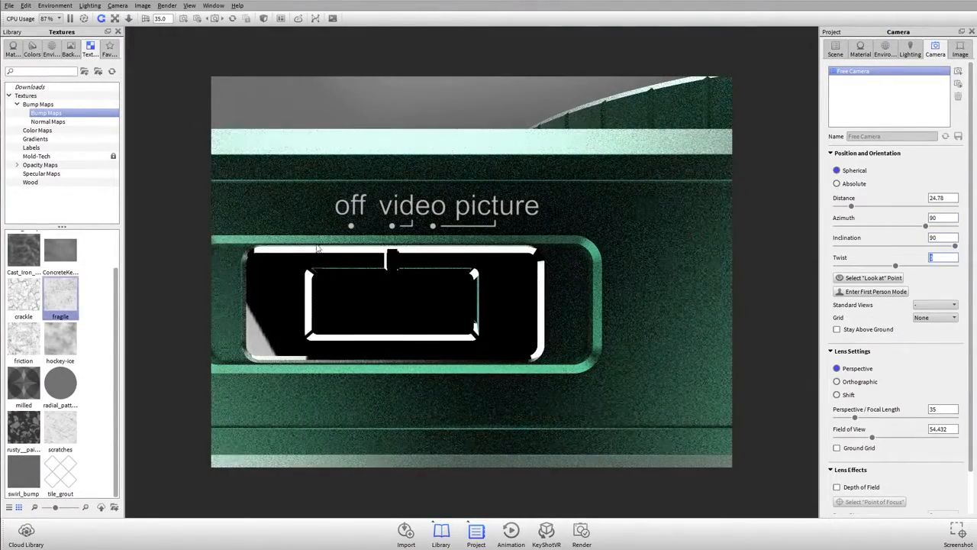
- Reposition the top cap artwork label in the squared view, centre it above the switch recess, and accept the placement
left_click(859, 48)
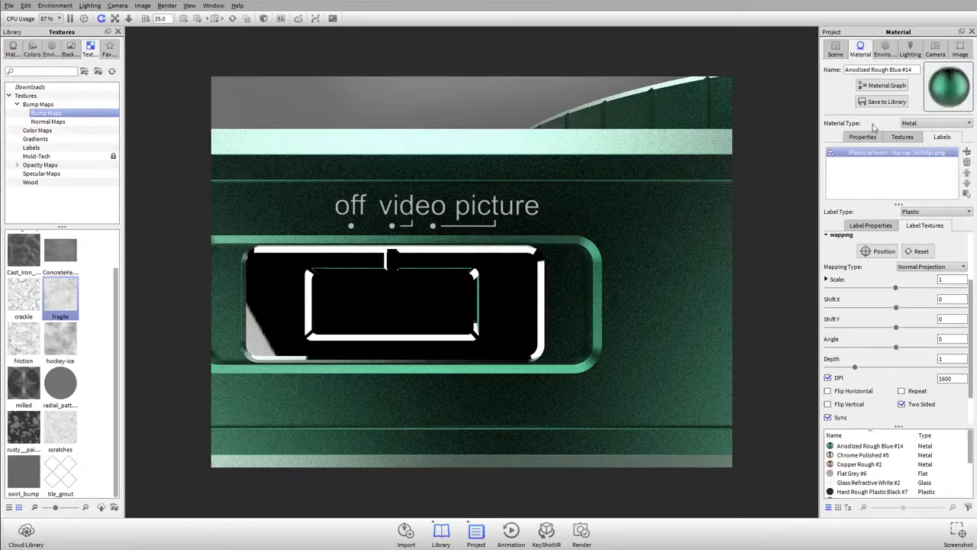
left_click(877, 252)
left_click(469, 217)
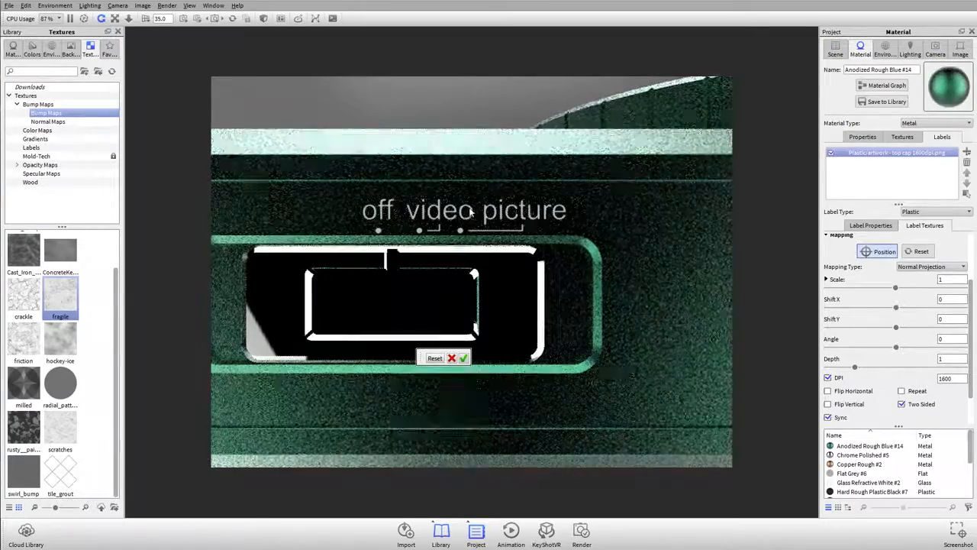
left_click_drag(473, 205, 476, 207)
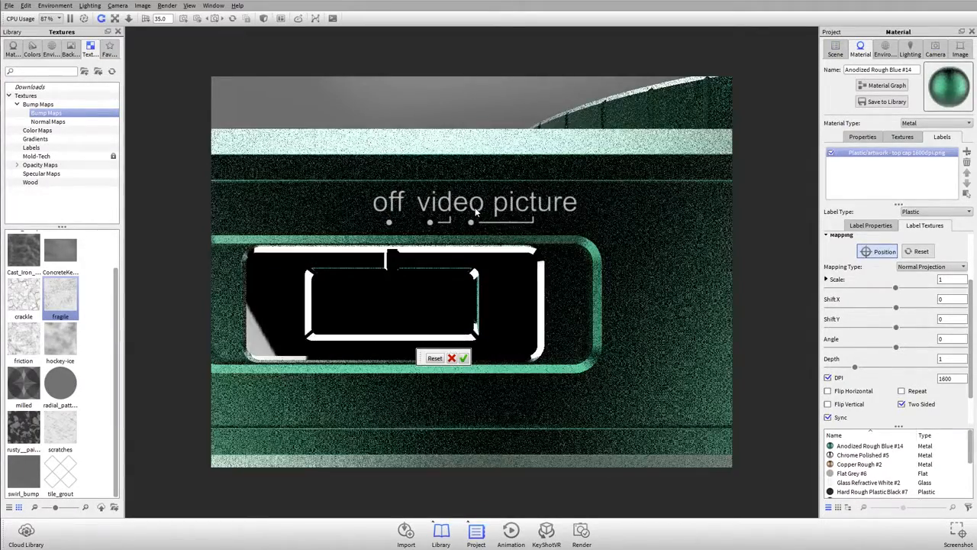
left_click_drag(459, 211, 438, 214)
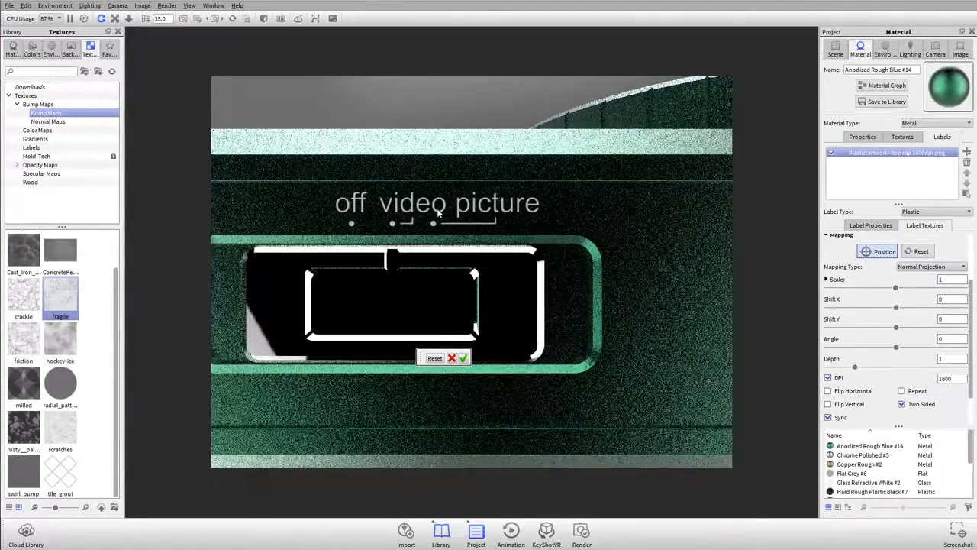
left_click(463, 358)
- Examine the label's placement beside the switch recess from several angles and distances
left_click_drag(463, 358, 472, 393)
scroll(471, 394, "up", 5)
middle_click_drag(611, 315, 548, 210)
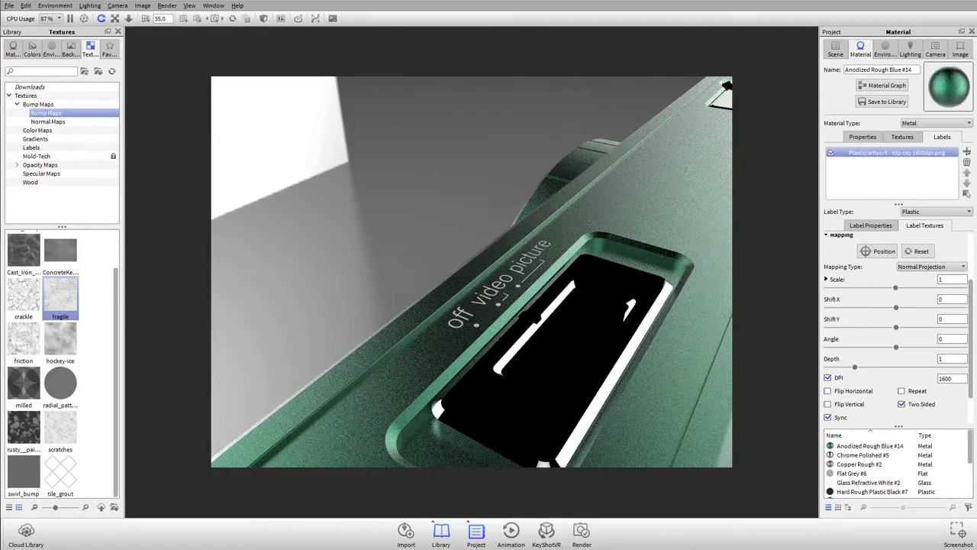
left_click_drag(443, 257, 499, 261)
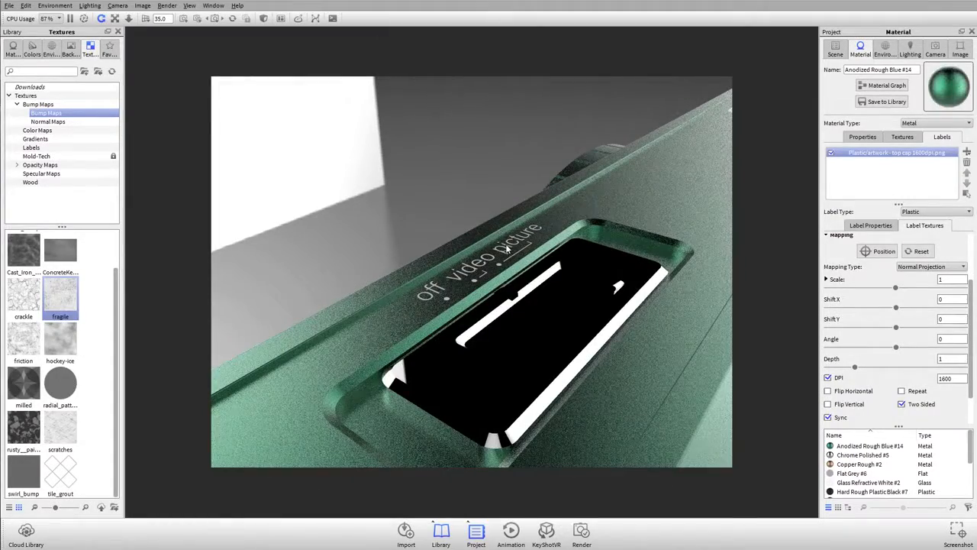
scroll(506, 244, "down", 3)
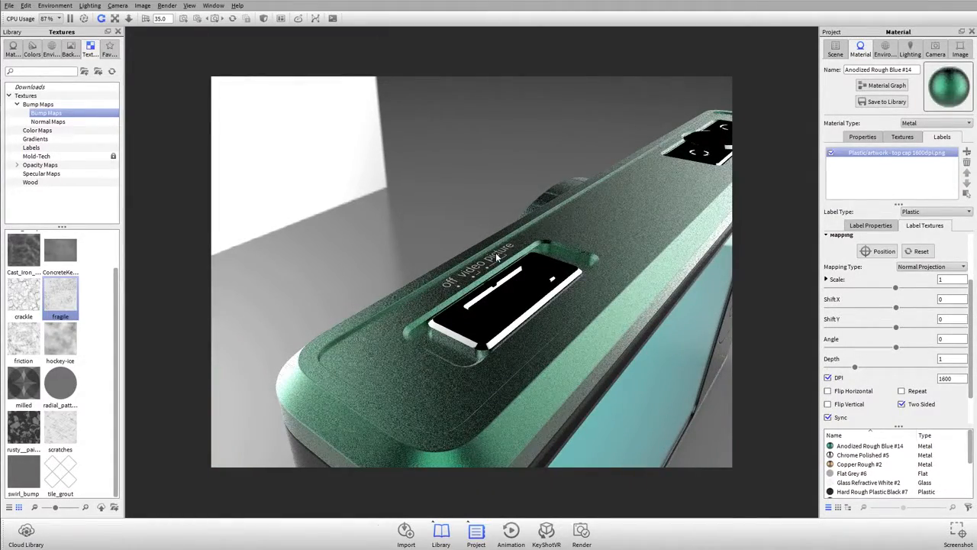
left_click_drag(495, 252, 532, 212)
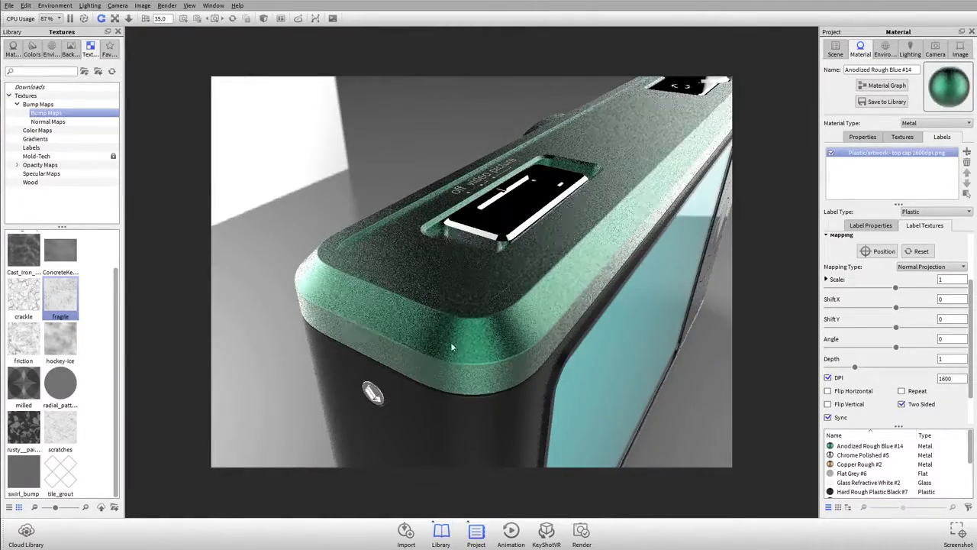
- Add the KeyShot 6 icon from the label library as a new label on the top cap and place it on the near rounded corner
left_click(886, 177)
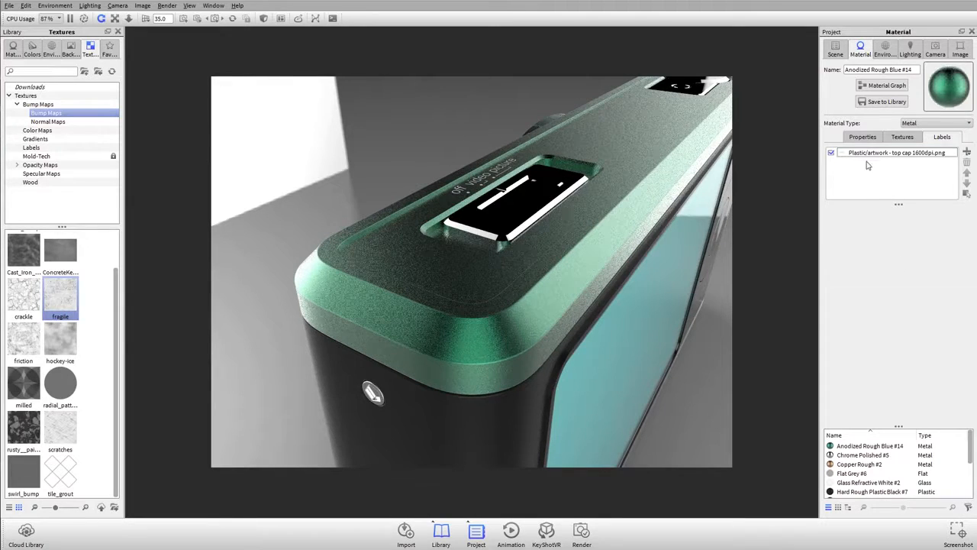
left_click(32, 147)
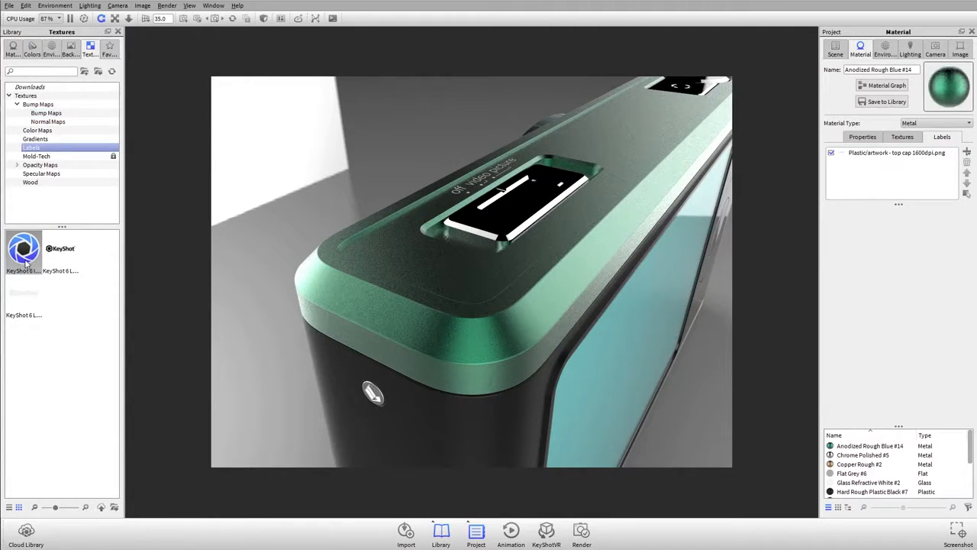
left_click_drag(29, 241, 474, 315)
left_click(599, 350)
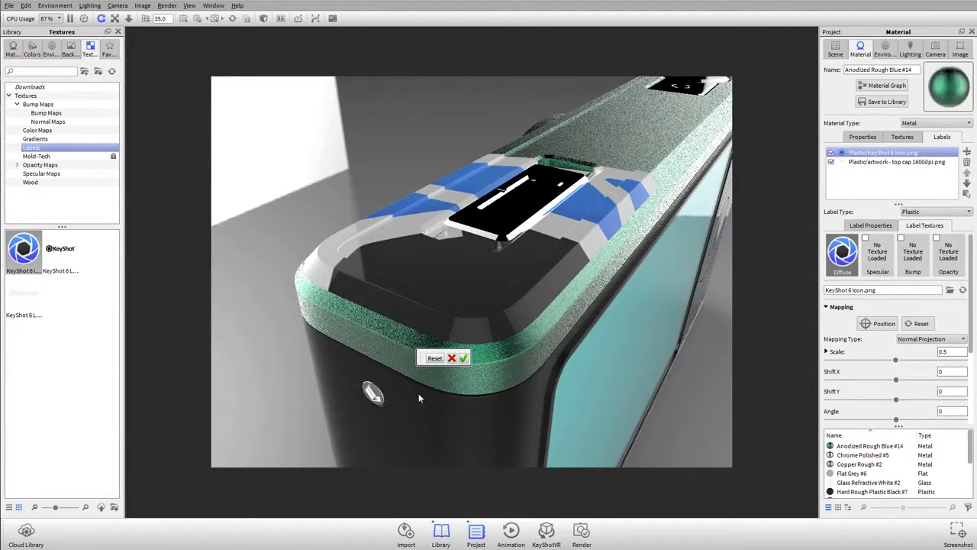
left_click(484, 345)
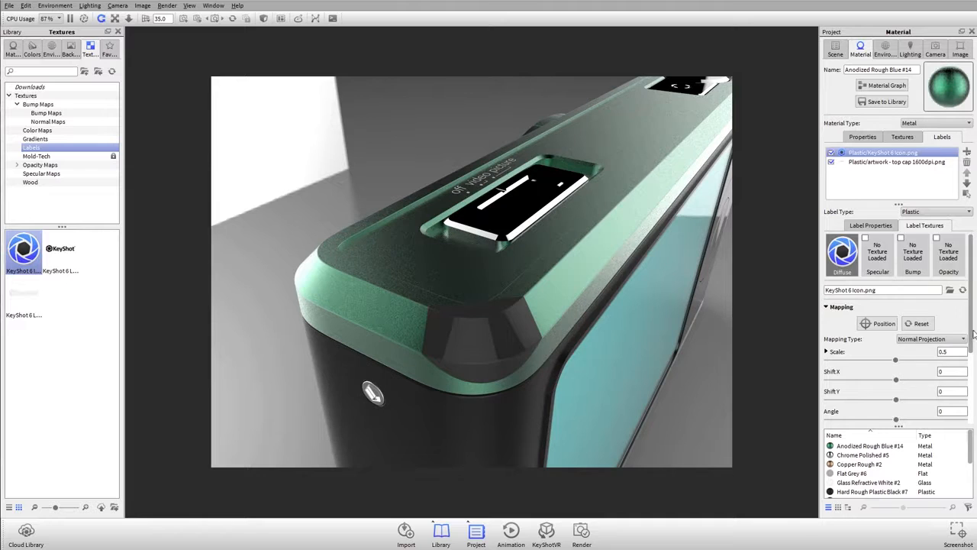
- Scale the icon label down to 0.1 and raise its mapping depth to 5
scroll(959, 352, "down", 2)
scroll(959, 358, "down", 2)
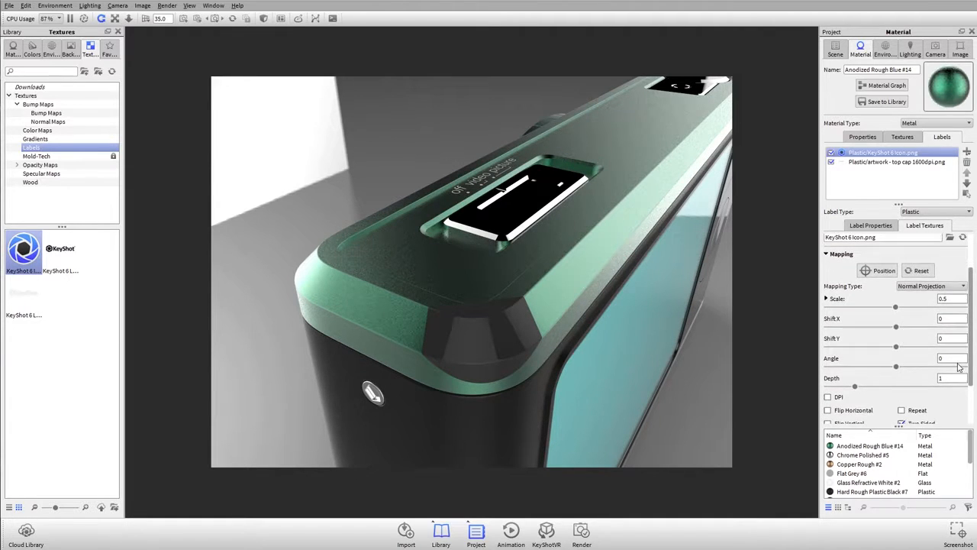
scroll(958, 374, "down", 1)
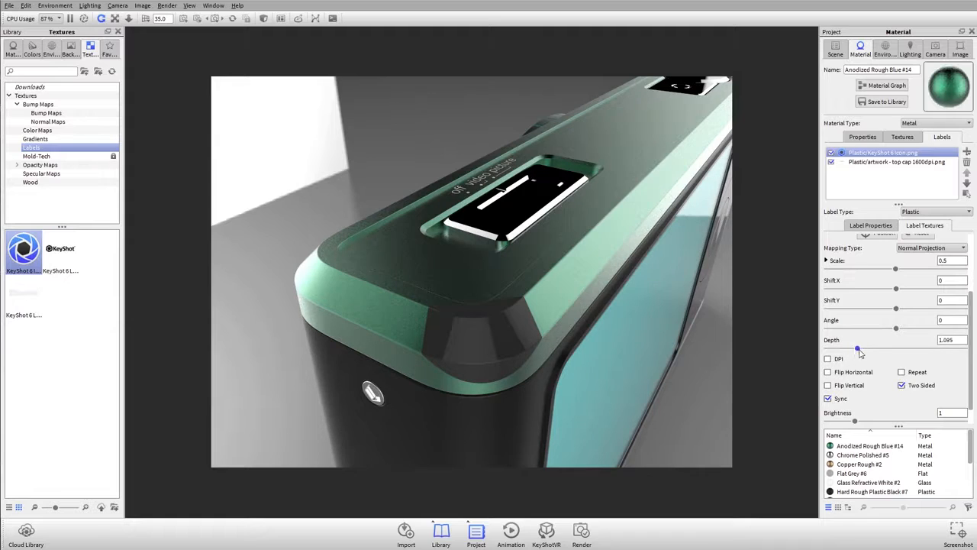
mouse_move(889, 359)
left_mouse_down()
mouse_move(919, 361)
mouse_move(841, 357)
mouse_move(871, 358)
left_mouse_up()
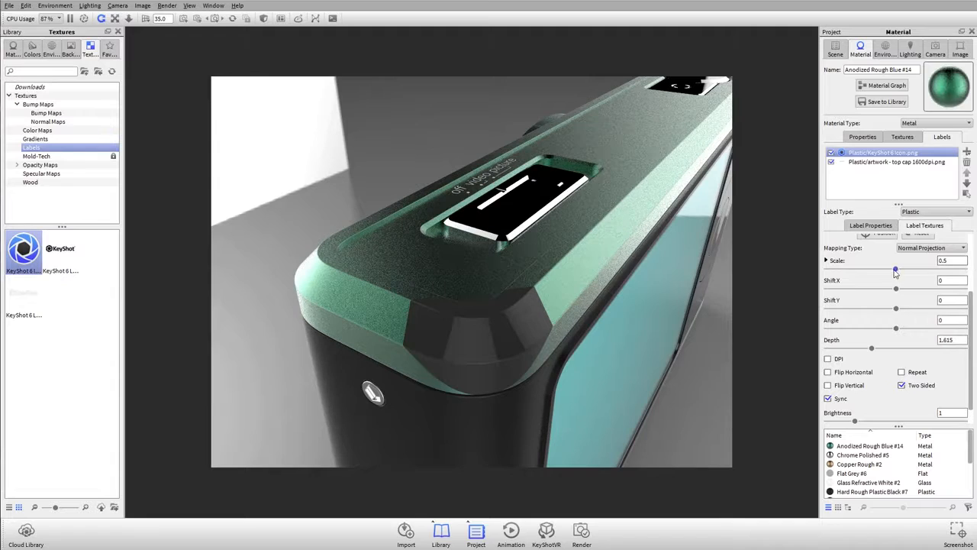
left_click_drag(889, 273, 841, 279)
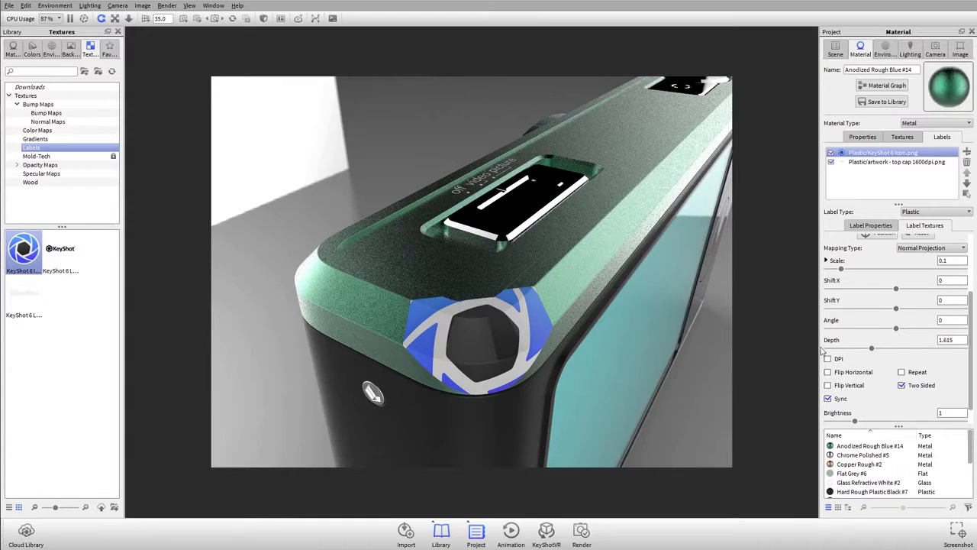
left_click_drag(874, 350, 970, 359)
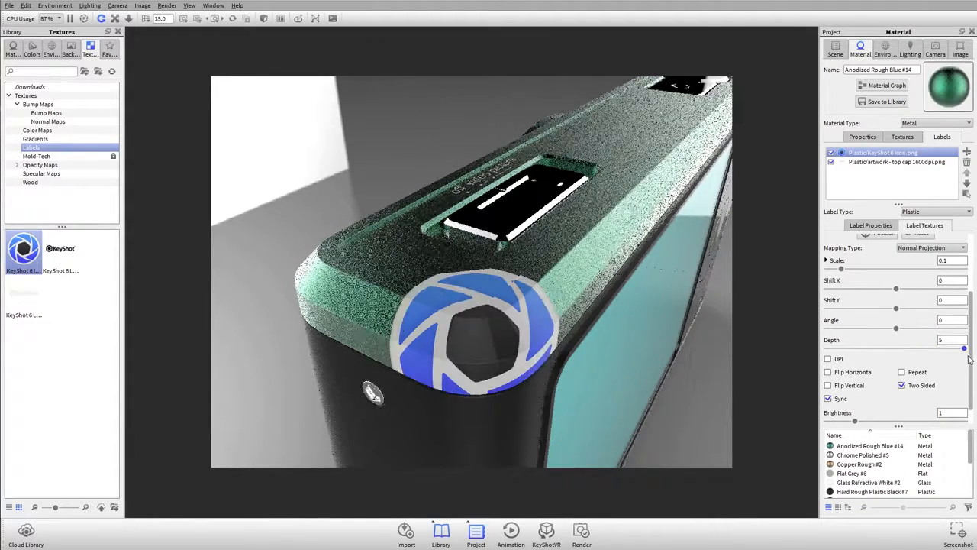
- Examine from several angles how the icon label wraps around the top cap's corner
left_click_drag(454, 369, 761, 362)
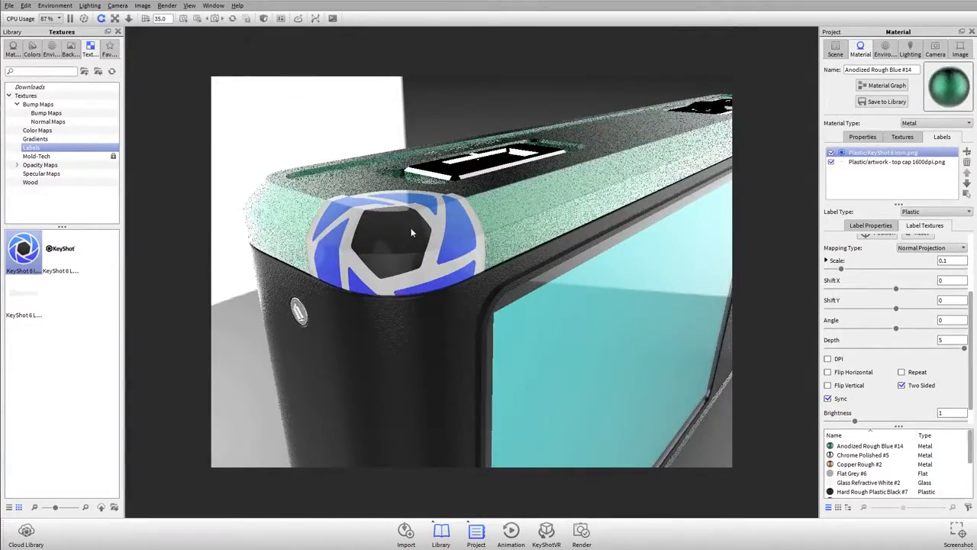
right_click(379, 228)
left_click(411, 466)
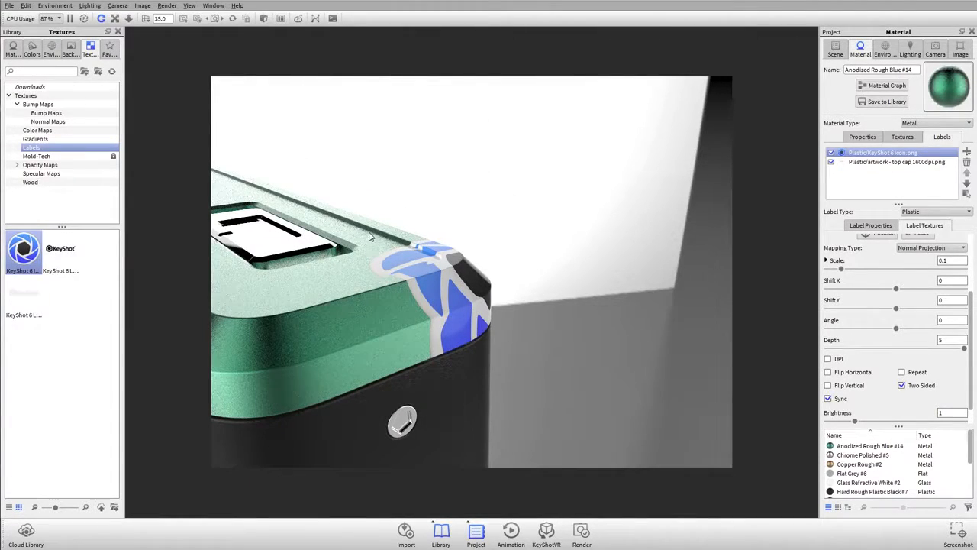
left_click_drag(539, 229, 441, 235)
scroll(473, 226, "up", 4)
left_click_drag(502, 219, 574, 248)
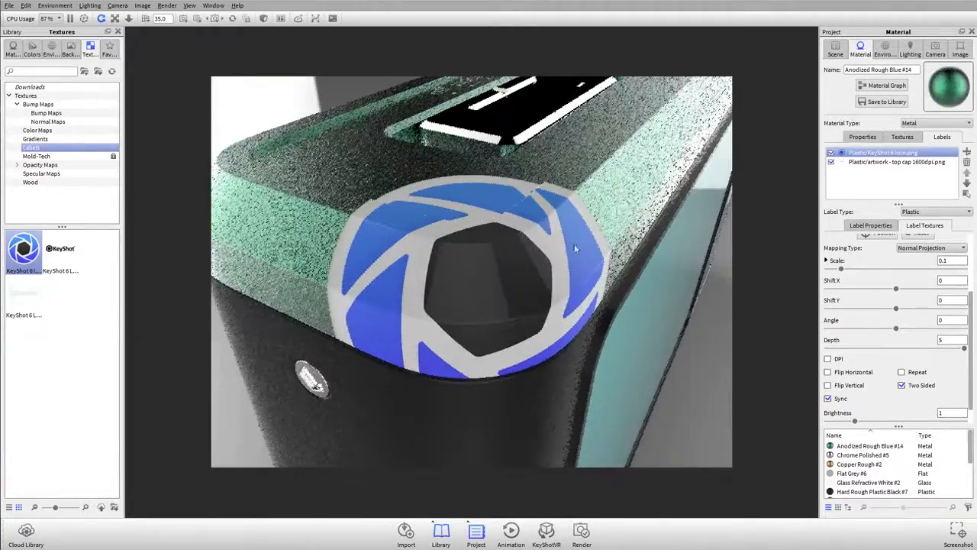
- Set the icon label's mapping depth to 1 and check its coverage on the corner from above
left_click_drag(519, 326, 603, 173)
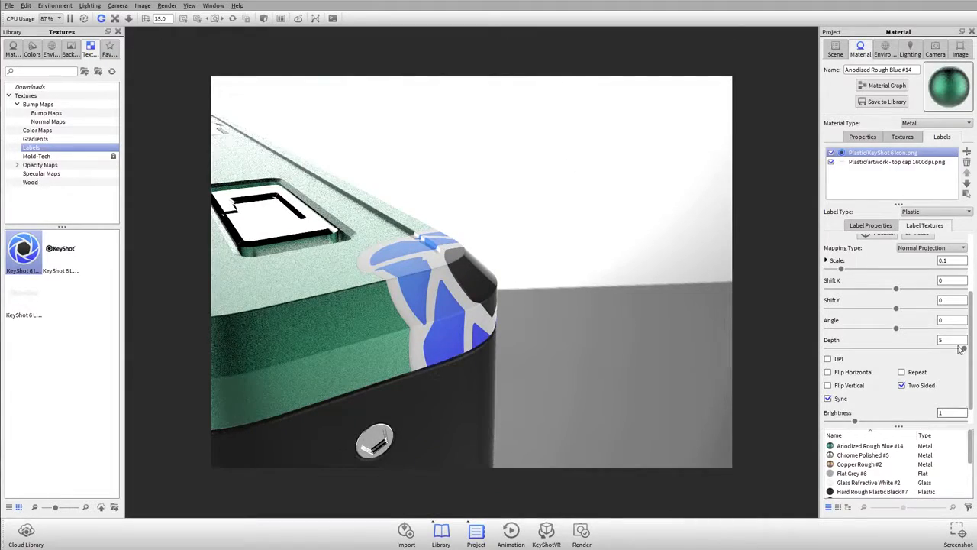
key("Return")
left_click_drag(517, 232, 424, 325)
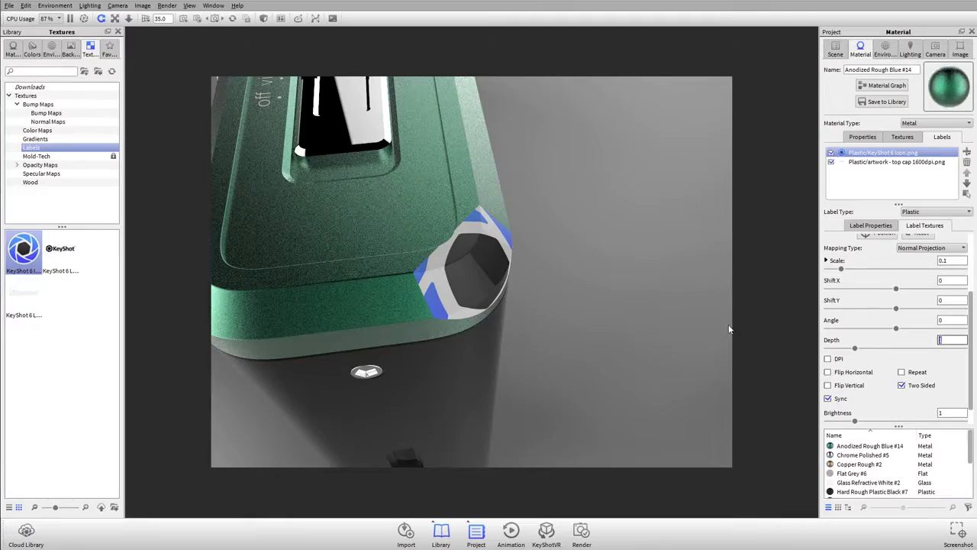
- Set the icon label's mapping depth to 5 and check how it wraps around the top cap's corner
type("5")
key("Return")
left_click_drag(415, 205, 544, 257)
- Reposition the icon label onto the flat top of the cap, just beside the recessed off/video/picture switch
left_click_drag(406, 186, 409, 186)
middle_click_drag(409, 186, 447, 280)
left_click_drag(446, 280, 604, 251)
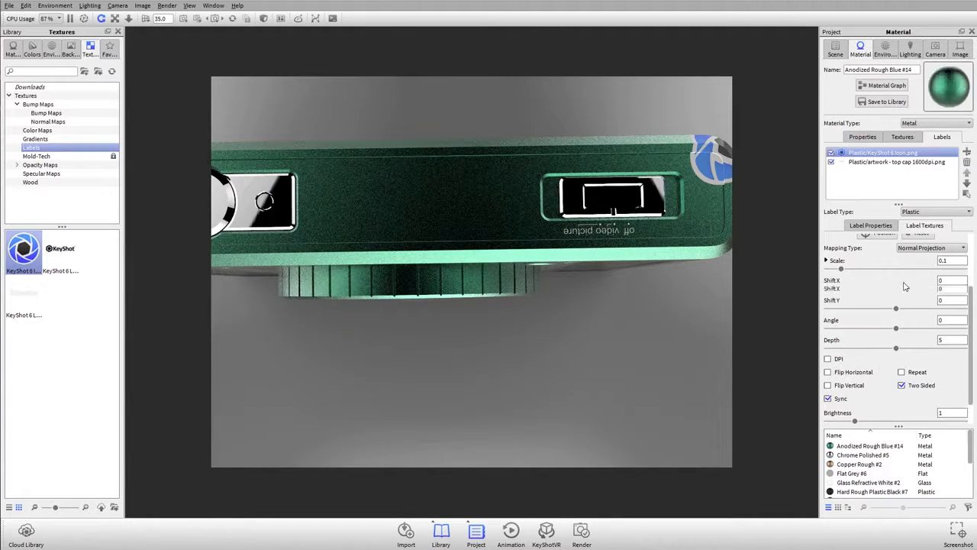
scroll(904, 312, "up", 3)
left_click(878, 323)
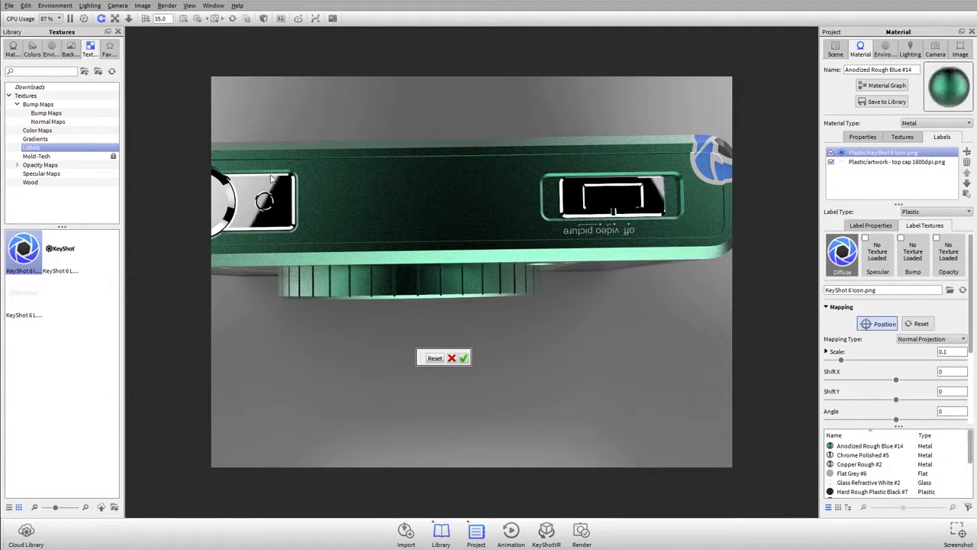
left_click(418, 196)
left_click(481, 197)
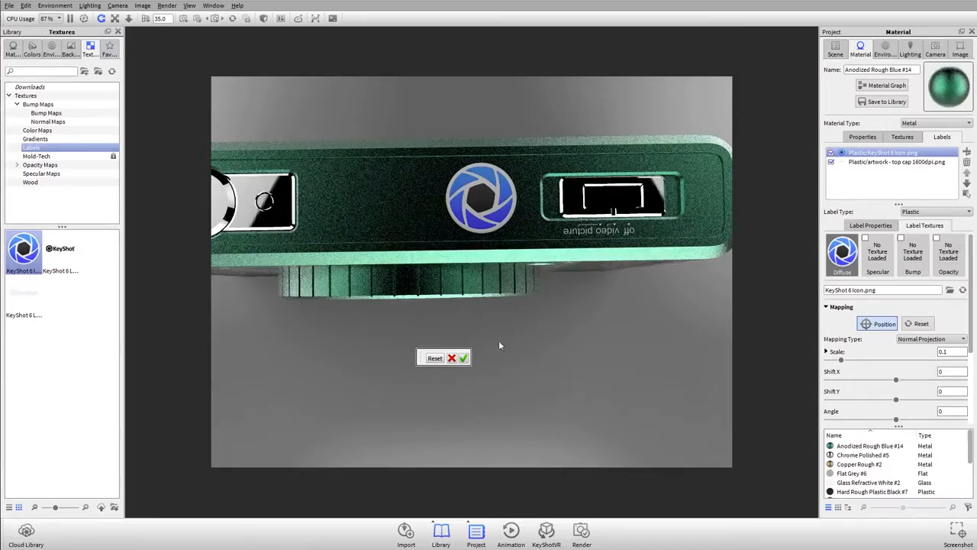
left_click(463, 358)
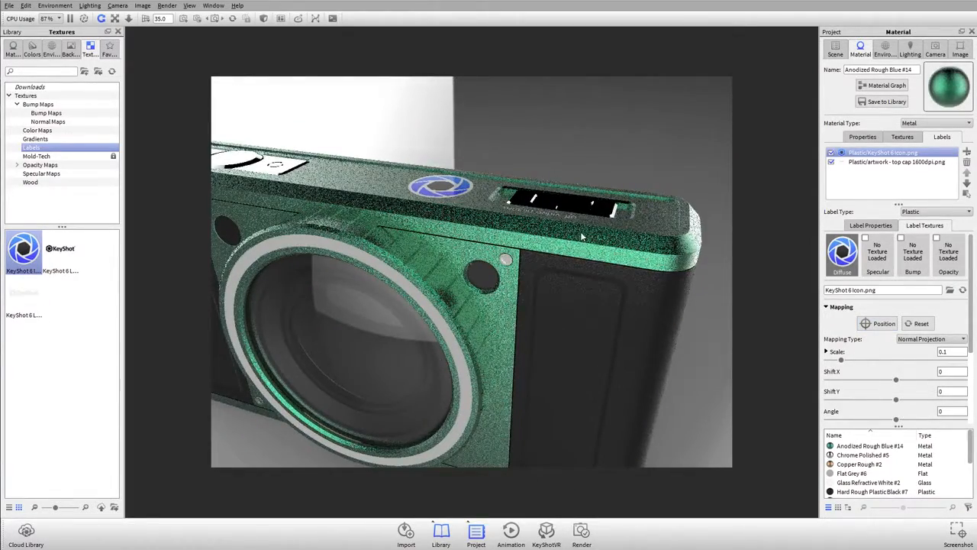
- Examine the repositioned icon label up close, centring the camera on it
left_click_drag(583, 237, 577, 269)
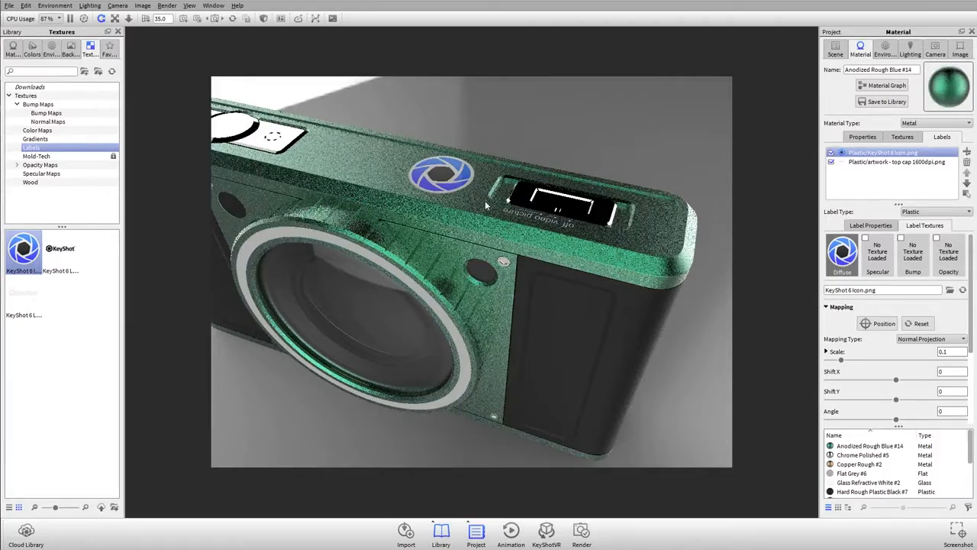
right_click(440, 177, "ctrl+alt")
scroll(591, 391, "up", 5)
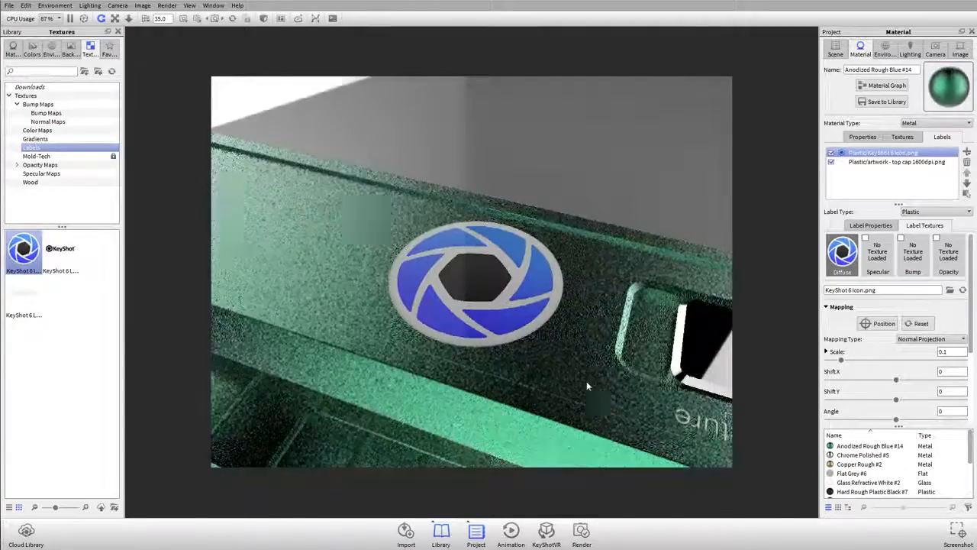
left_click_drag(591, 391, 577, 374)
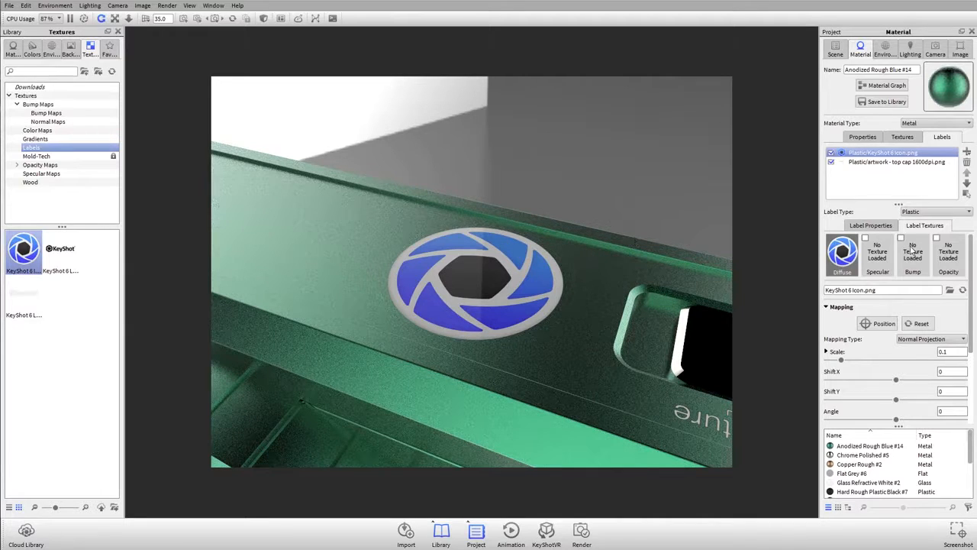
left_click(874, 162)
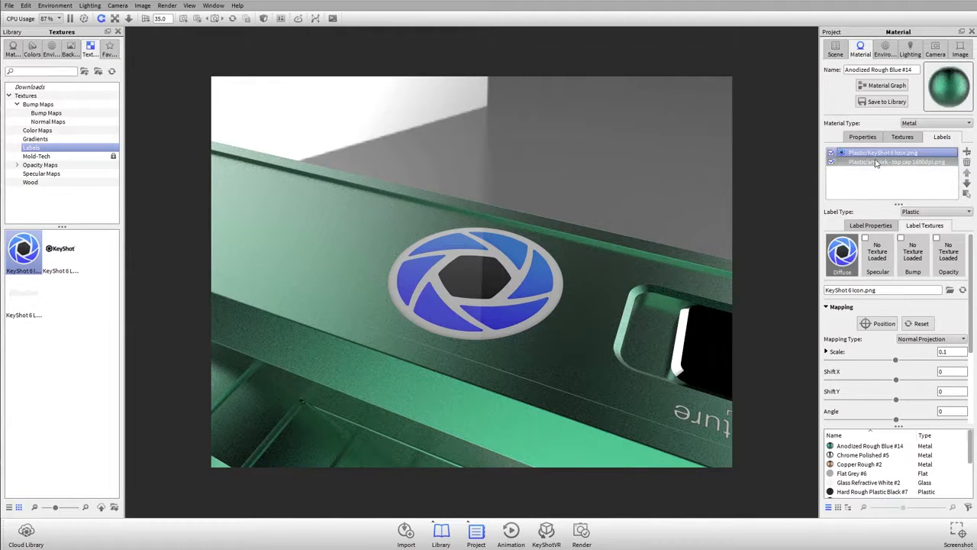
left_click(877, 153)
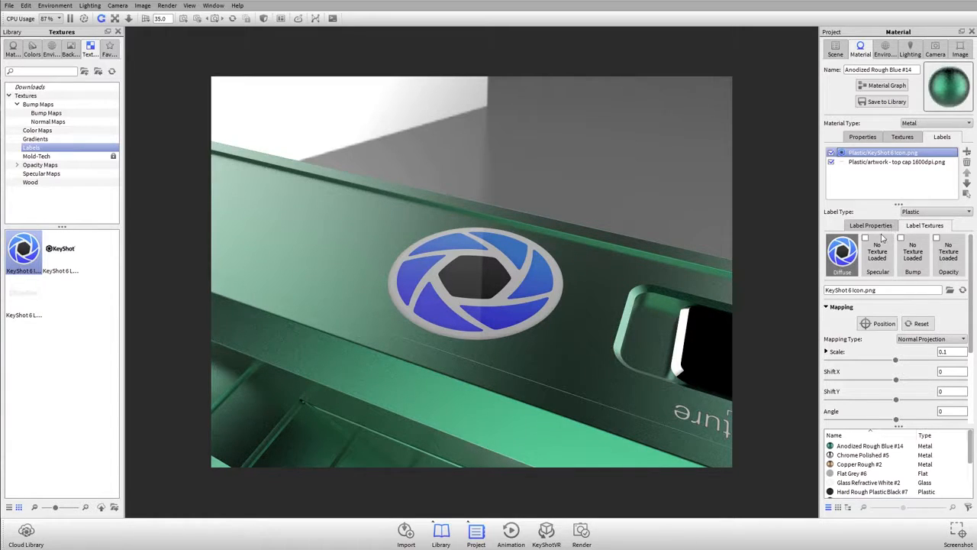
left_click_drag(509, 289, 348, 255)
scroll(515, 298, "up", 5)
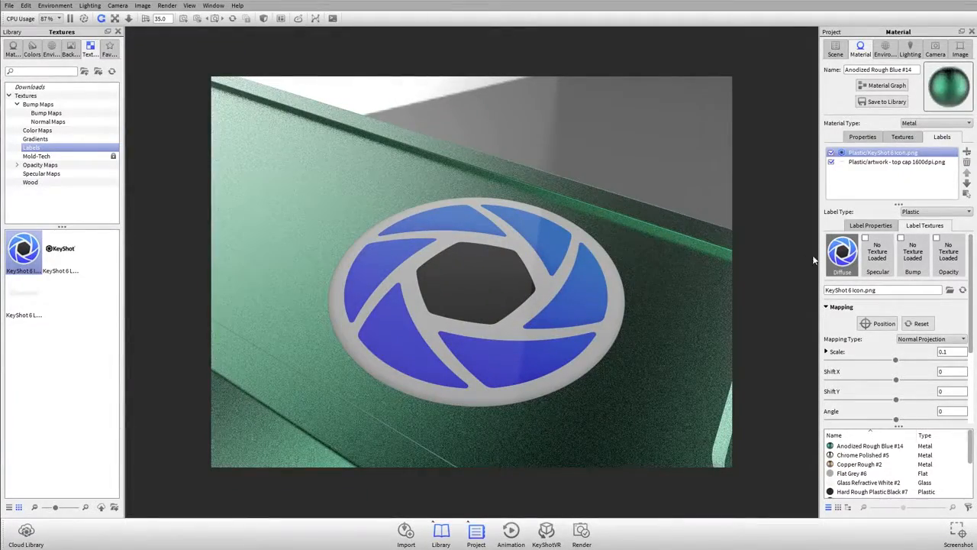
- Change the icon label's type to Metal and check its reflections from a different angle
left_click(945, 214)
left_click(939, 242)
mouse_move(525, 341)
left_mouse_down()
mouse_move(397, 353)
mouse_move(537, 387)
mouse_move(543, 350)
mouse_move(542, 359)
mouse_move(518, 357)
left_mouse_up()
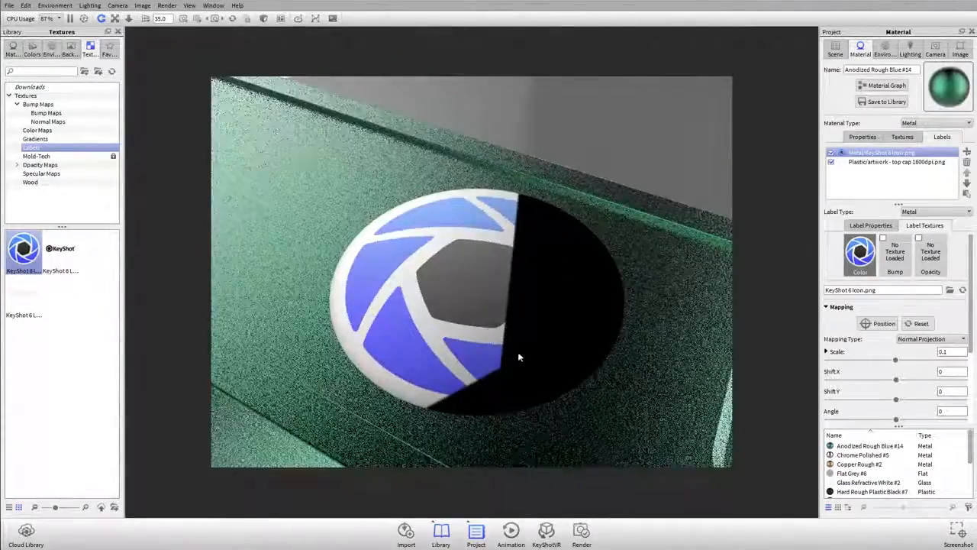
left_click(900, 260)
left_click(853, 255)
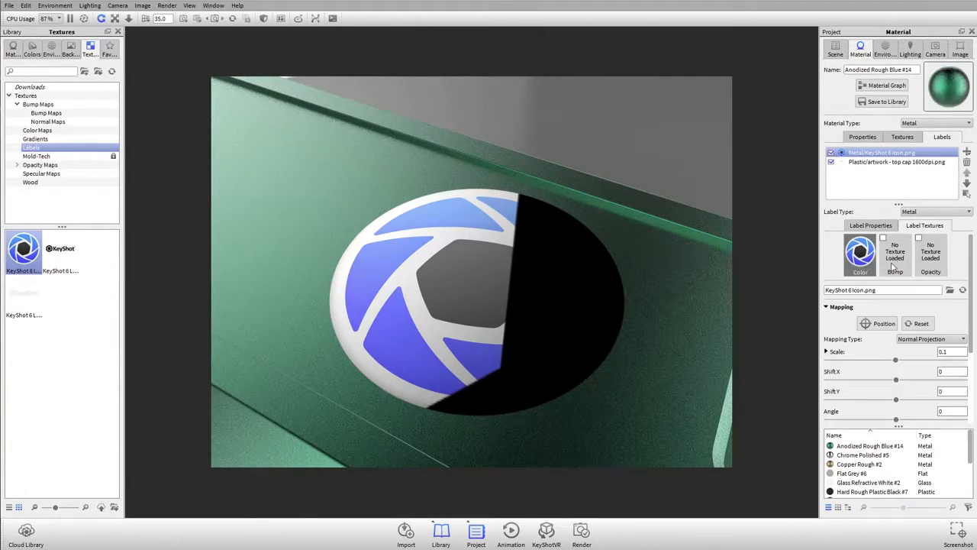
left_click_drag(570, 301, 534, 279)
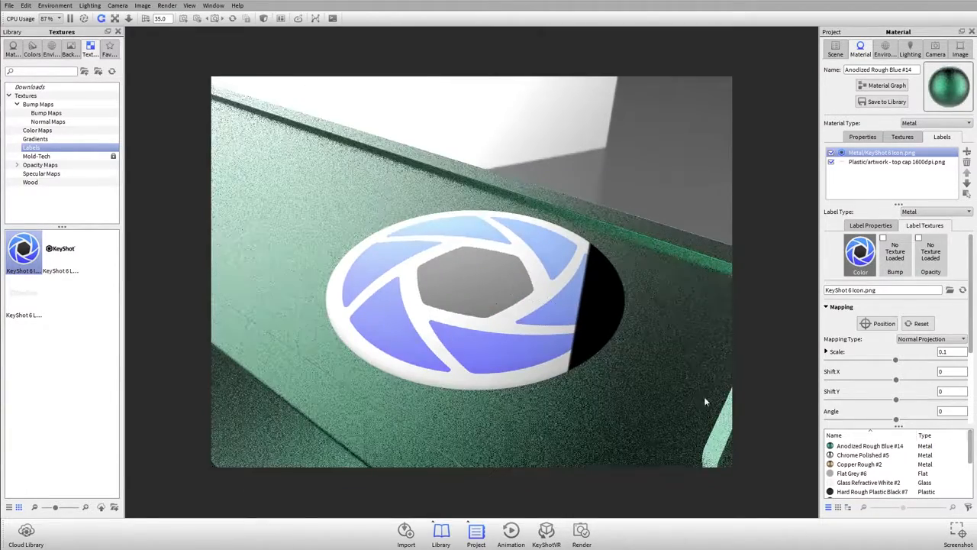
- Copy the icon label's color texture to its bump map and check the raised edges
left_click(863, 263)
left_click(862, 253)
left_click_drag(862, 259, 897, 259)
left_click_drag(571, 255, 584, 298)
- Lower the icon label's bump height to 0.27
left_click(869, 255)
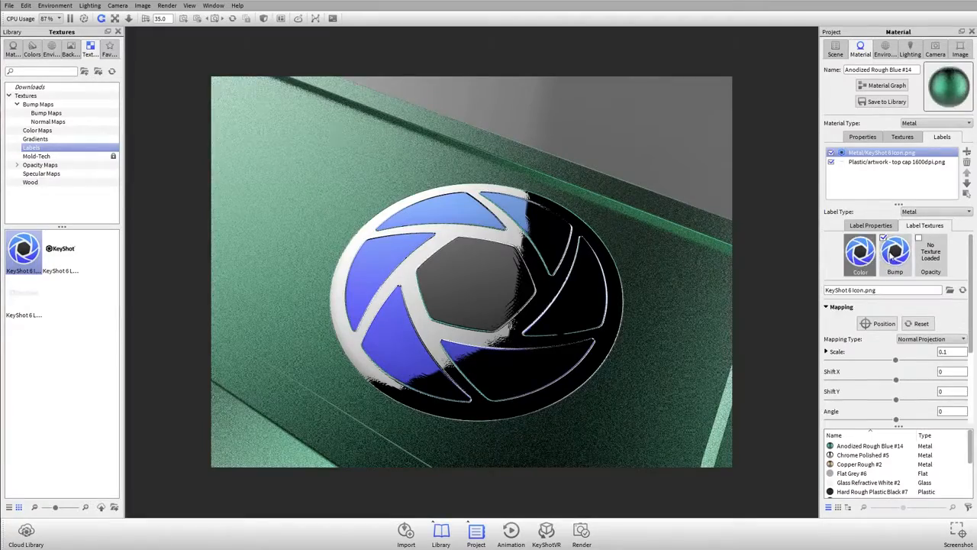
left_click(886, 259)
left_click(840, 321)
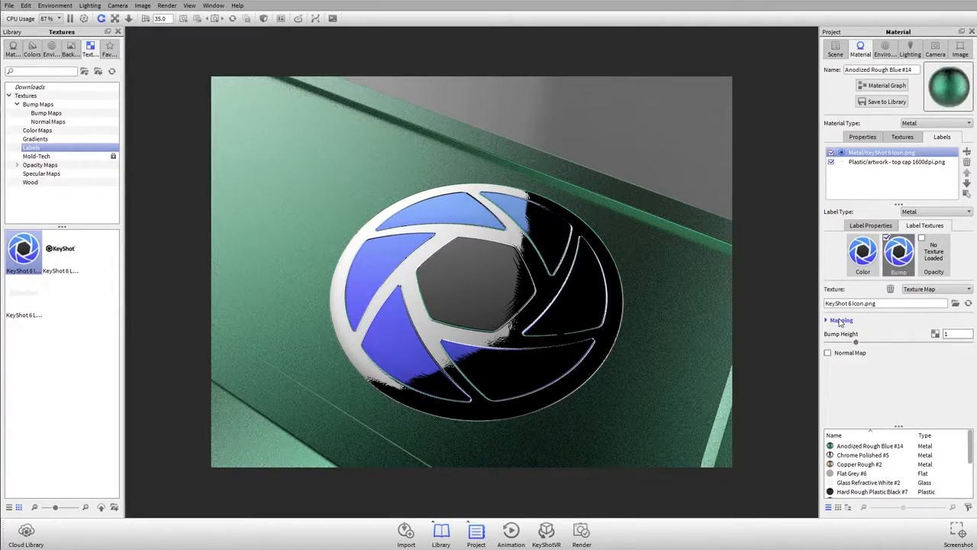
left_click_drag(543, 315, 420, 330)
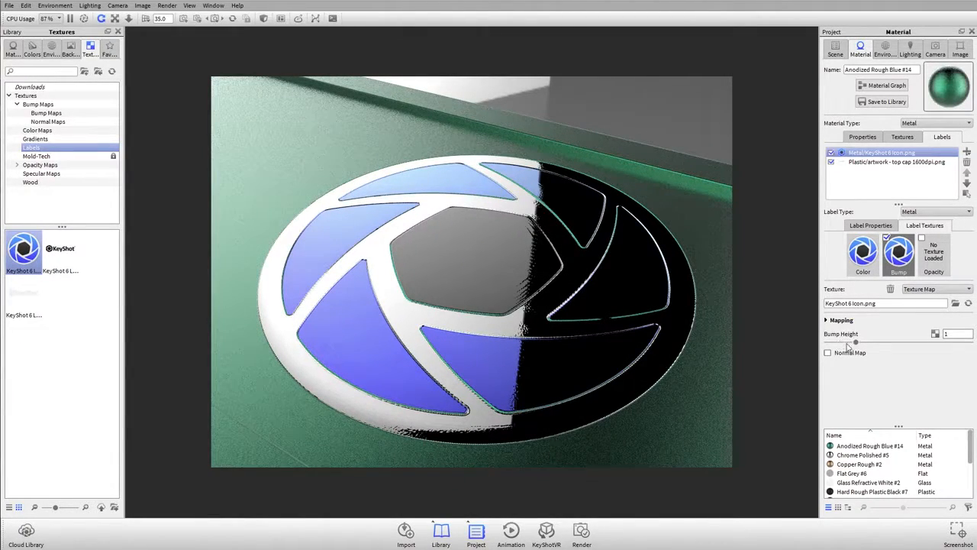
left_click_drag(855, 345, 835, 343)
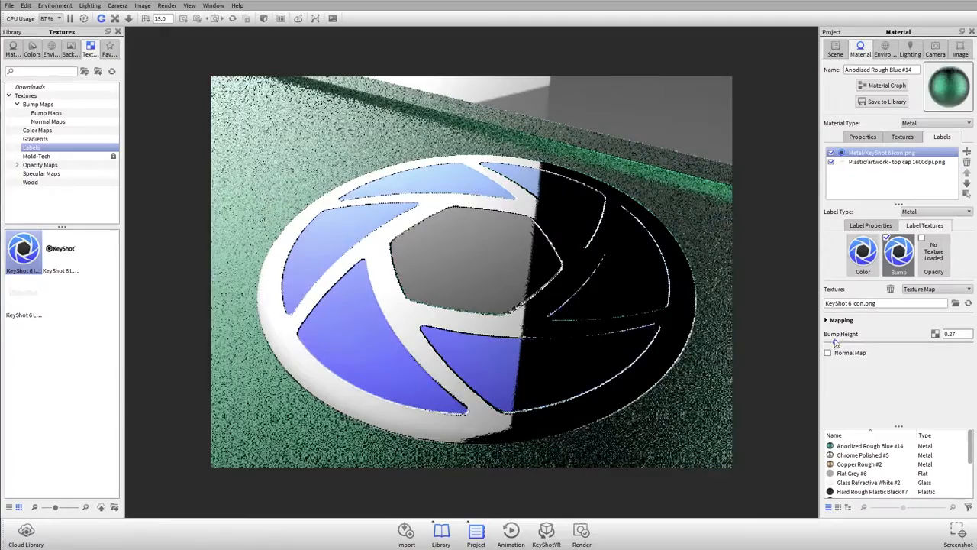
- Set the icon label's metal roughness to 0.046, trying 0.132 first
left_click(870, 226)
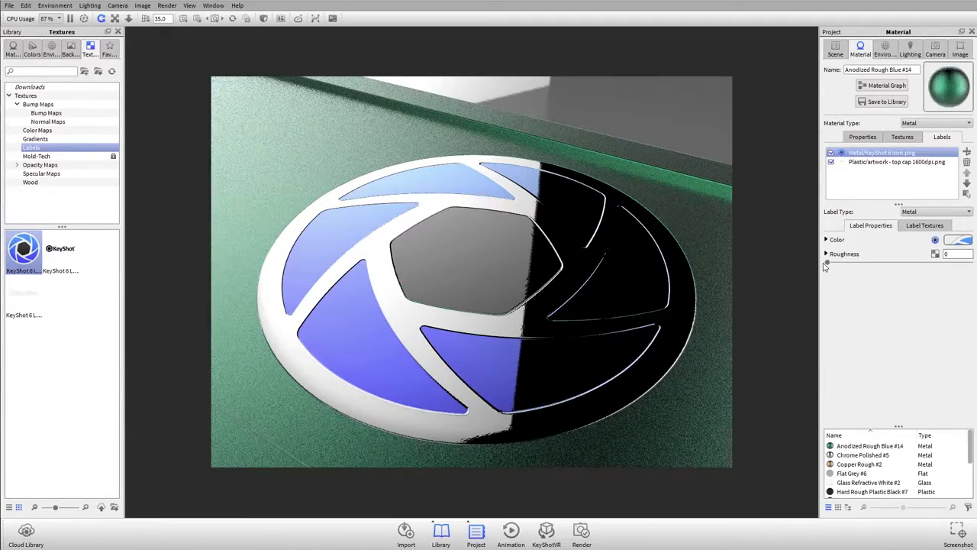
left_click_drag(829, 263, 845, 263)
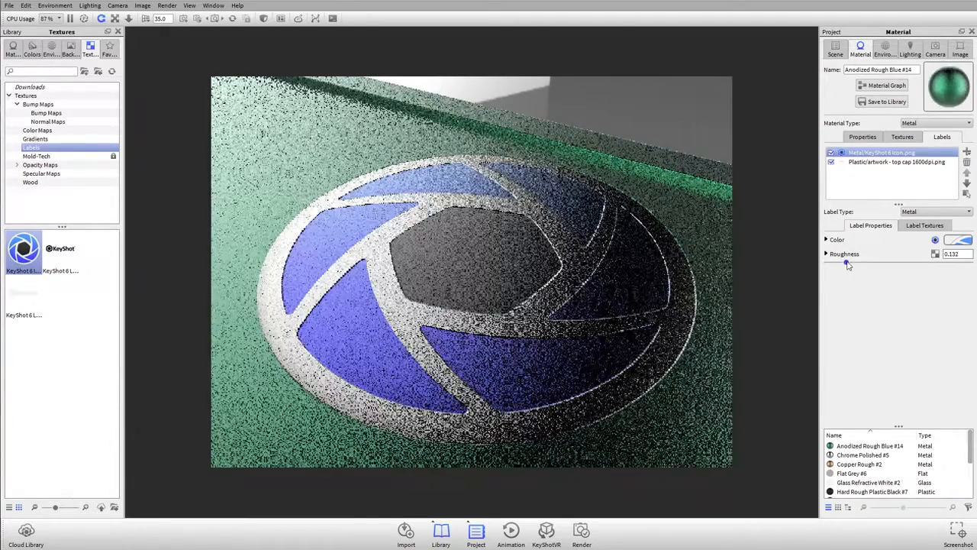
left_click_drag(490, 236, 550, 339)
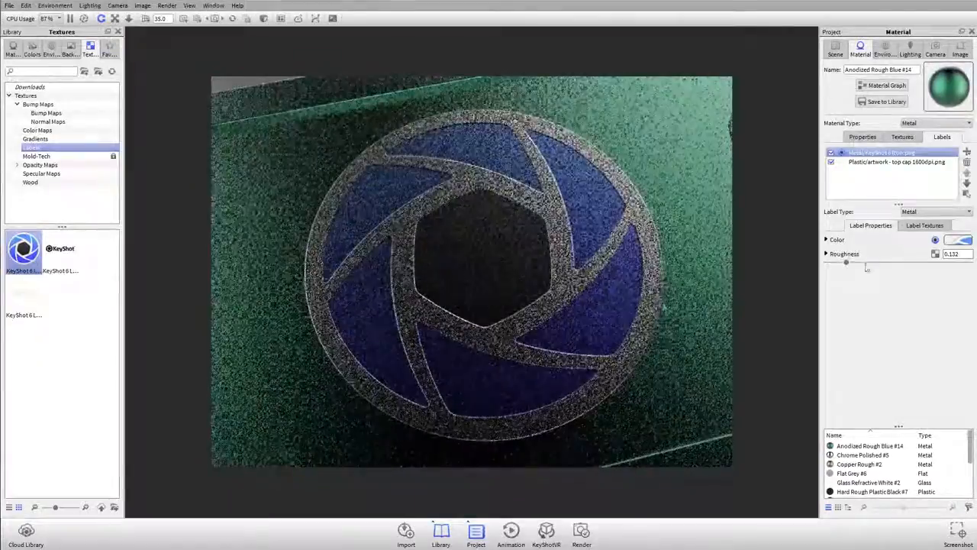
left_click_drag(845, 262, 834, 262)
- Change the label type of the top cap 1600dpi artwork to Metal
scroll(585, 283, "down", 6)
left_click_drag(585, 283, 582, 227)
middle_click_drag(582, 227, 366, 224)
left_click_drag(366, 225, 404, 220)
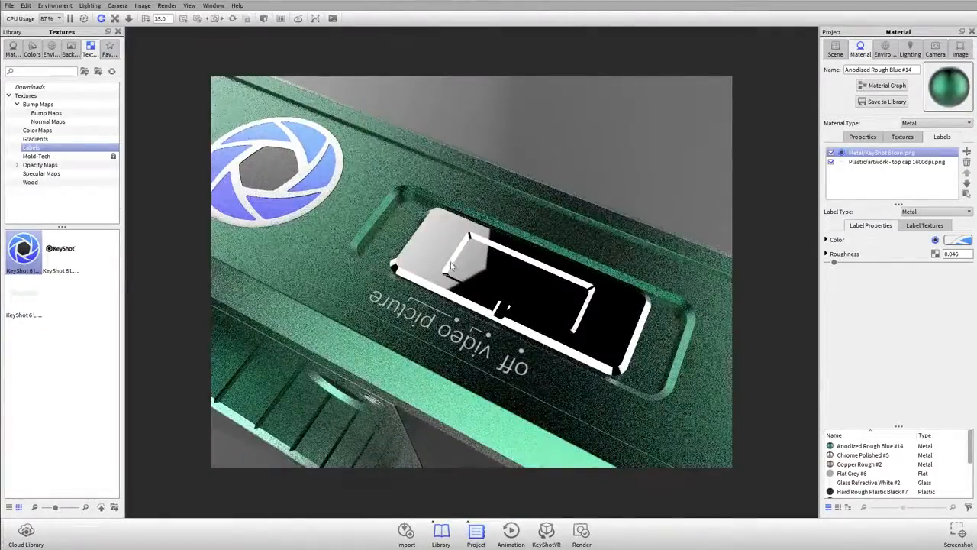
middle_click_drag(405, 220, 493, 220)
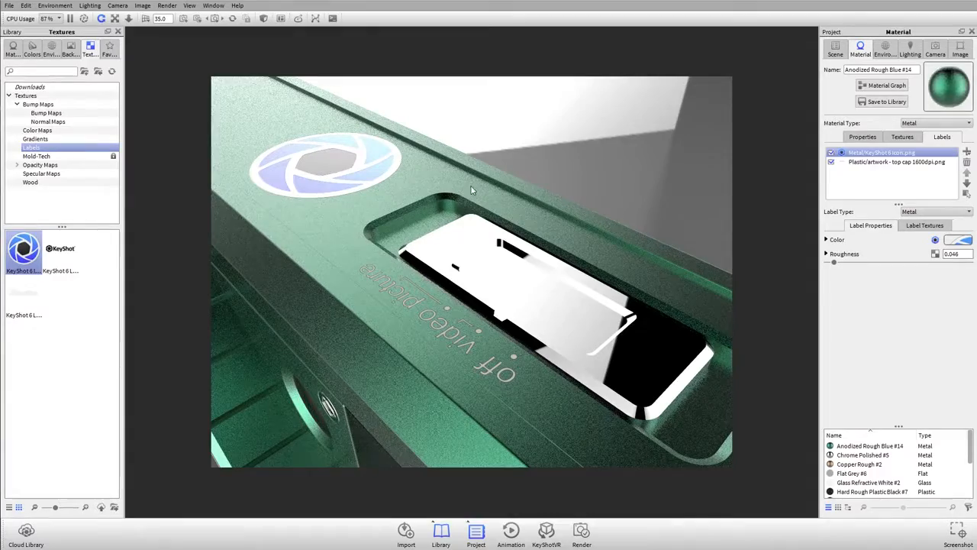
left_click(853, 161)
middle_click_drag(475, 319, 604, 265)
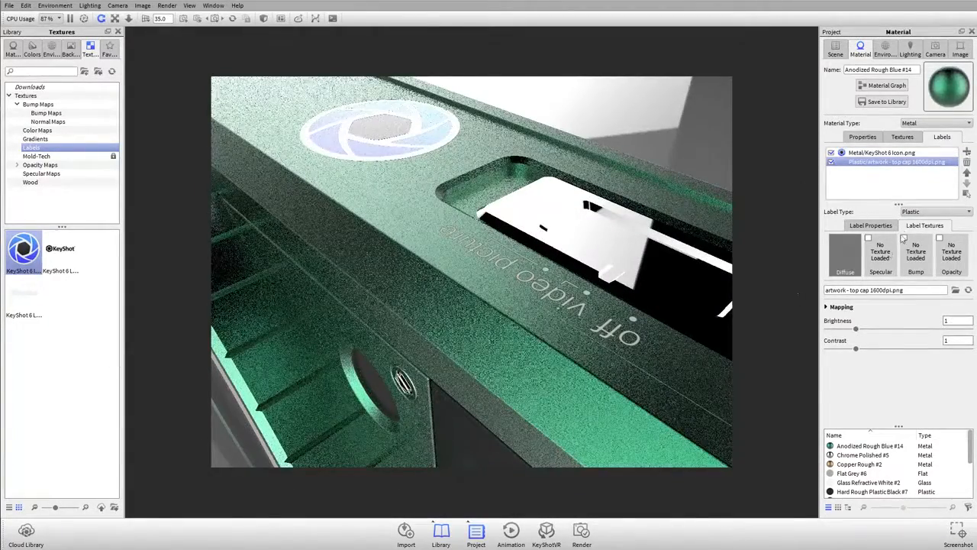
left_click(932, 212)
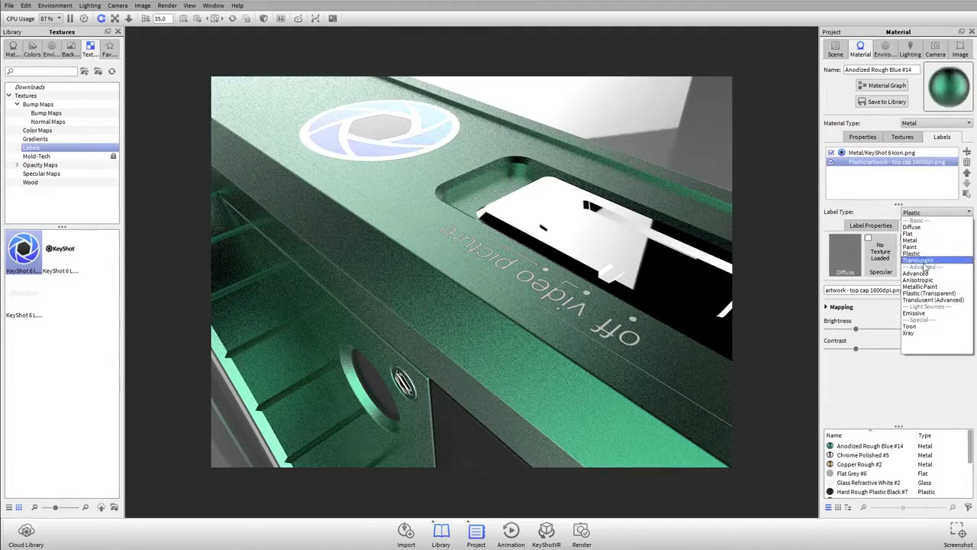
left_click(929, 240)
- Copy the artwork label's color texture to its bump map and set the bump height to 0.2
left_click_drag(623, 339, 545, 343)
scroll(545, 344, "up", 5)
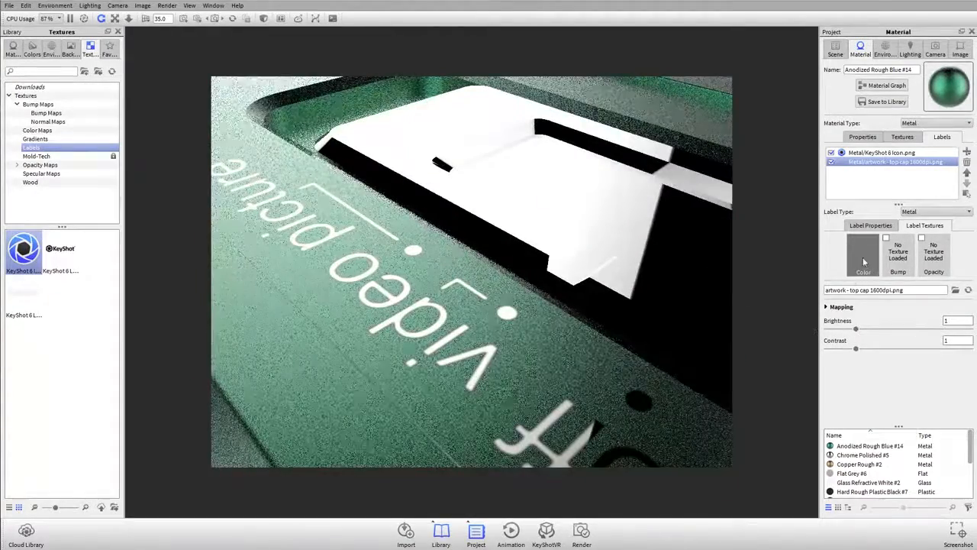
left_click_drag(862, 255, 898, 256)
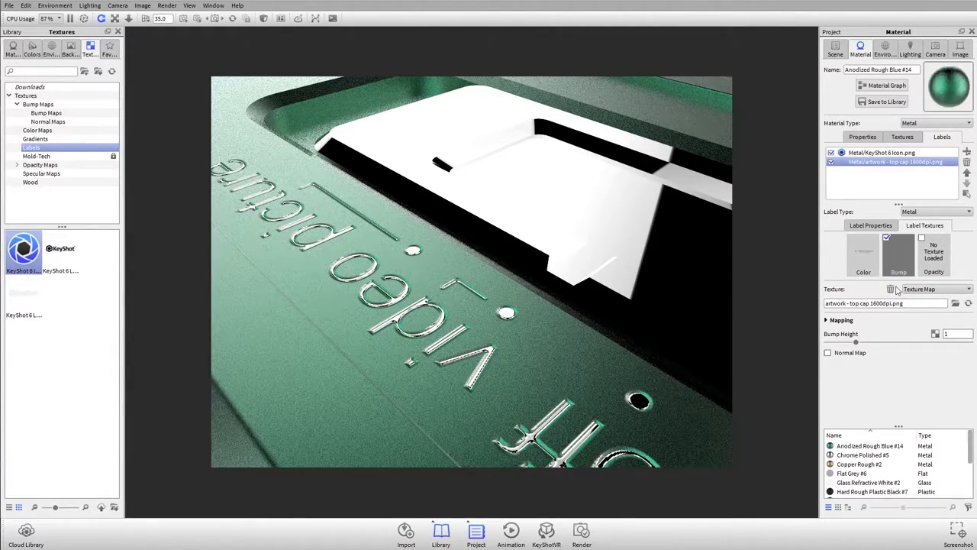
type("0.2")
key("Return")
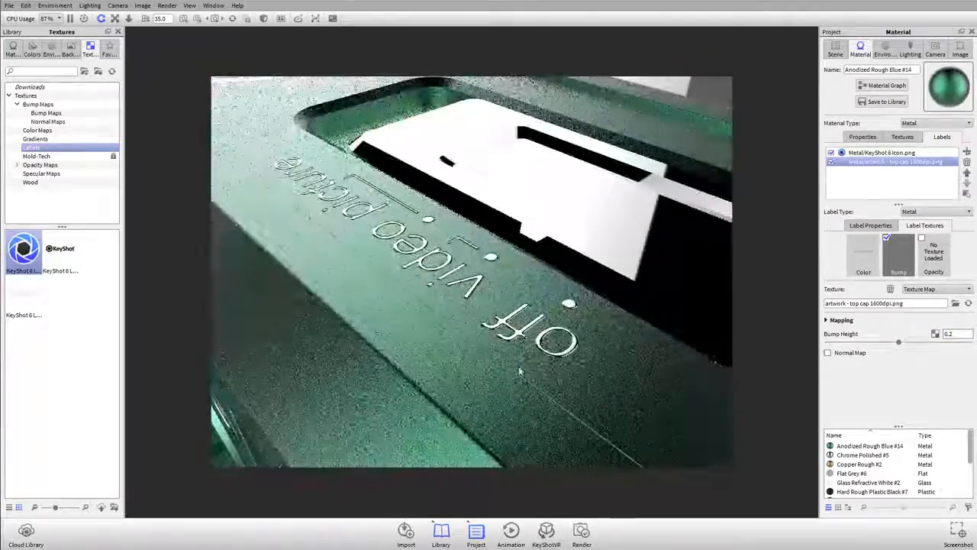
- Examine the embossed off/video/picture lettering and the icon label on the top cap from several angles
left_click_drag(473, 284, 249, 377)
left_click_drag(394, 288, 527, 252)
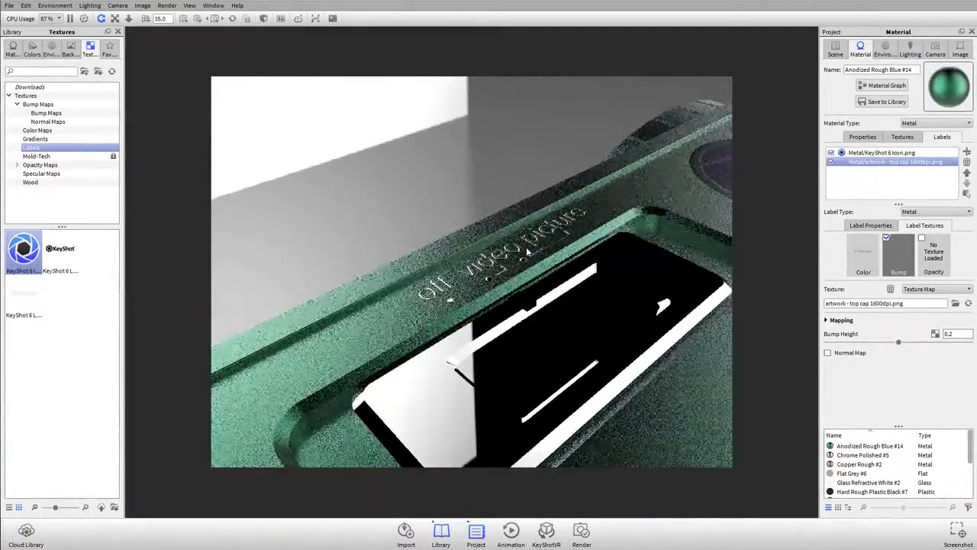
scroll(526, 252, "up", 8)
scroll(526, 256, "down", 3)
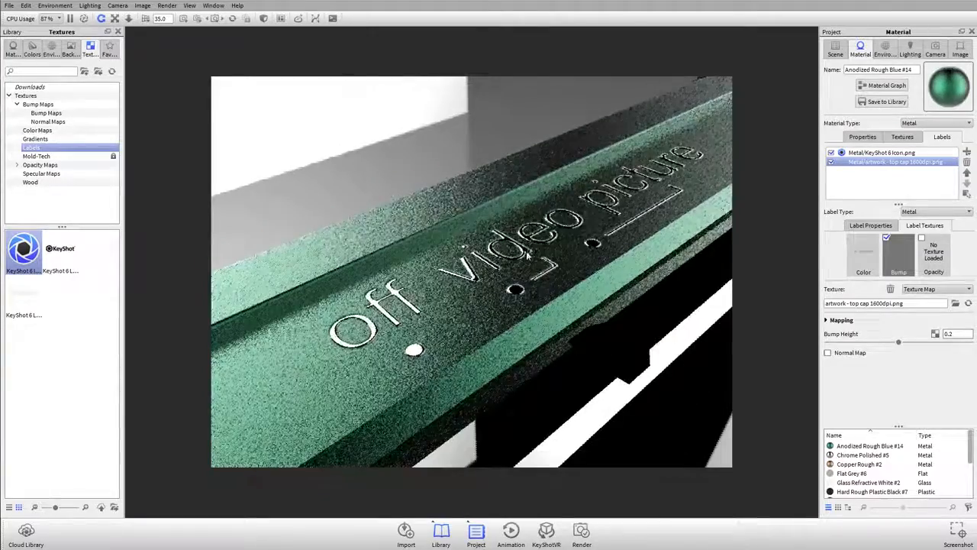
scroll(526, 255, "down", 10)
middle_click_drag(527, 256, 472, 235)
left_click_drag(472, 235, 648, 238)
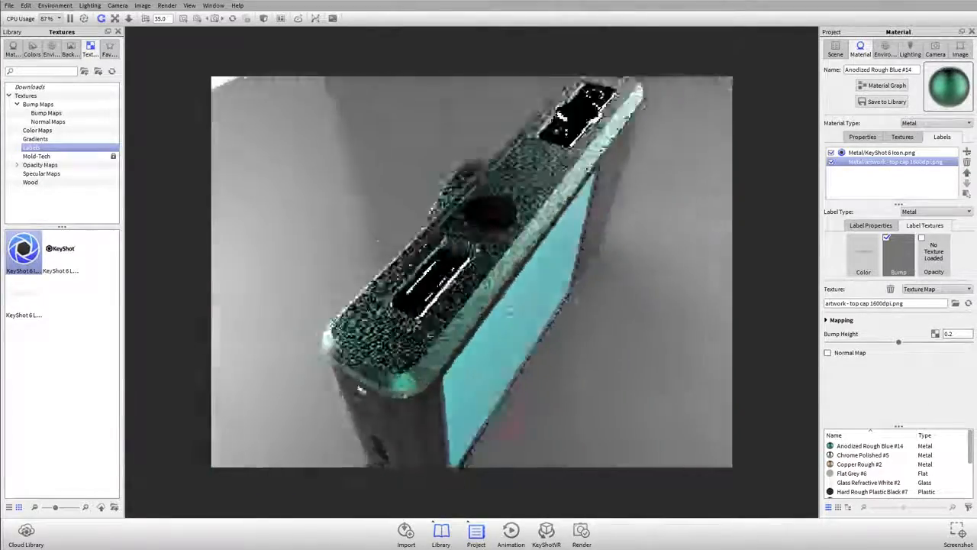
middle_click_drag(412, 210, 497, 255)
scroll(554, 327, "up", 5)
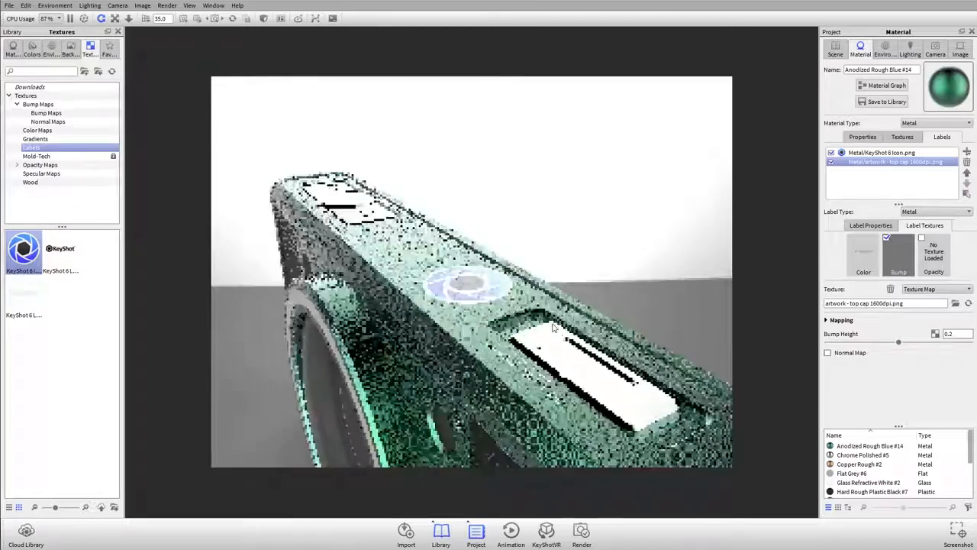
- Add a Noise (Texture) bump map to the Anodized Rough Blue #14 base material
left_click(905, 139)
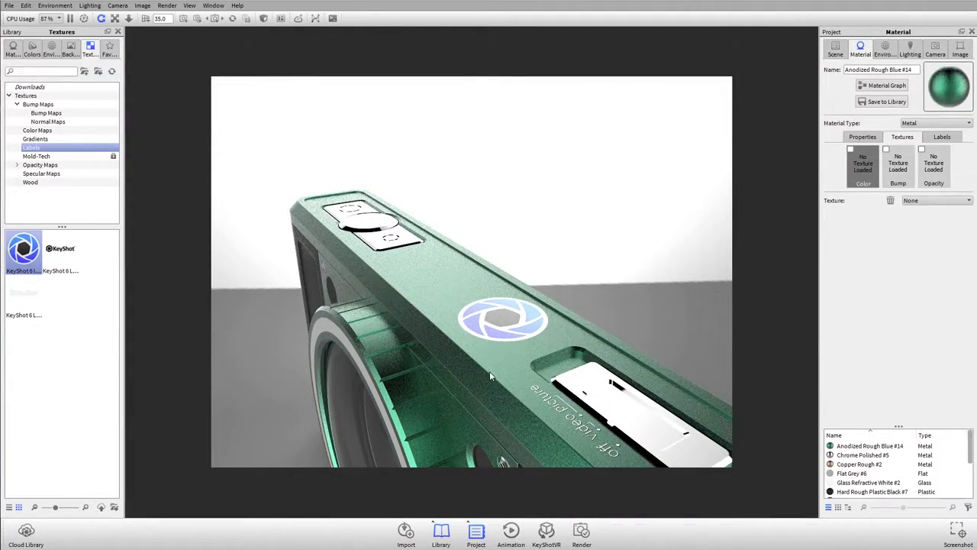
scroll(496, 352, "up", 8)
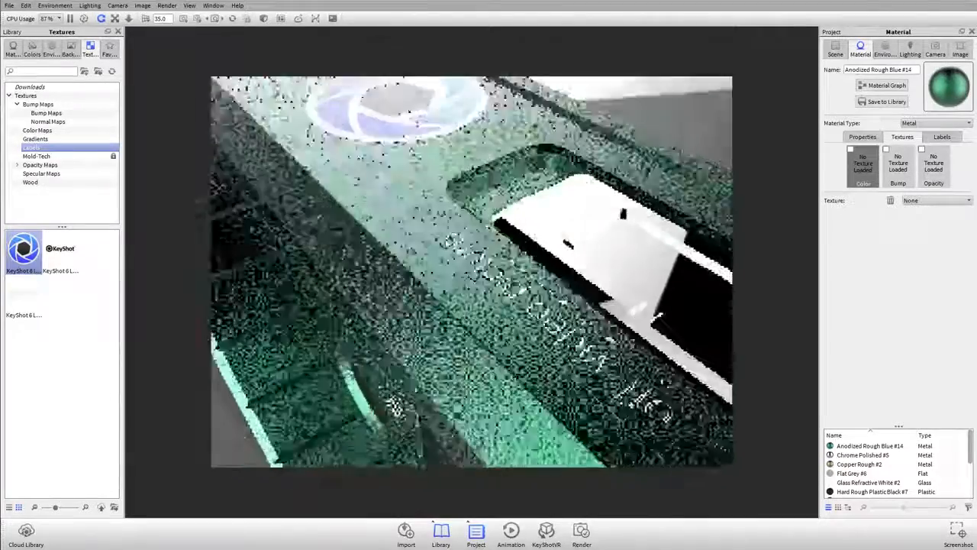
left_click(906, 174)
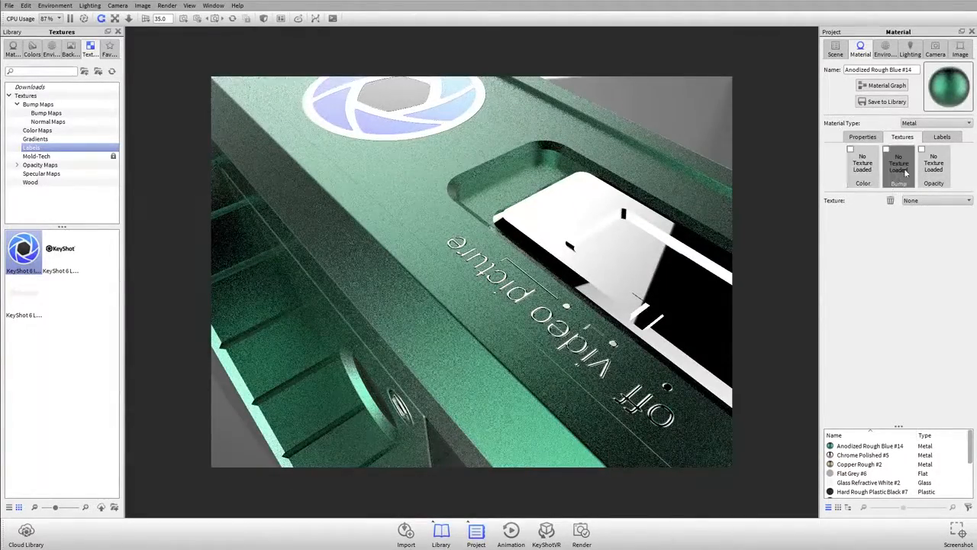
left_click(945, 202)
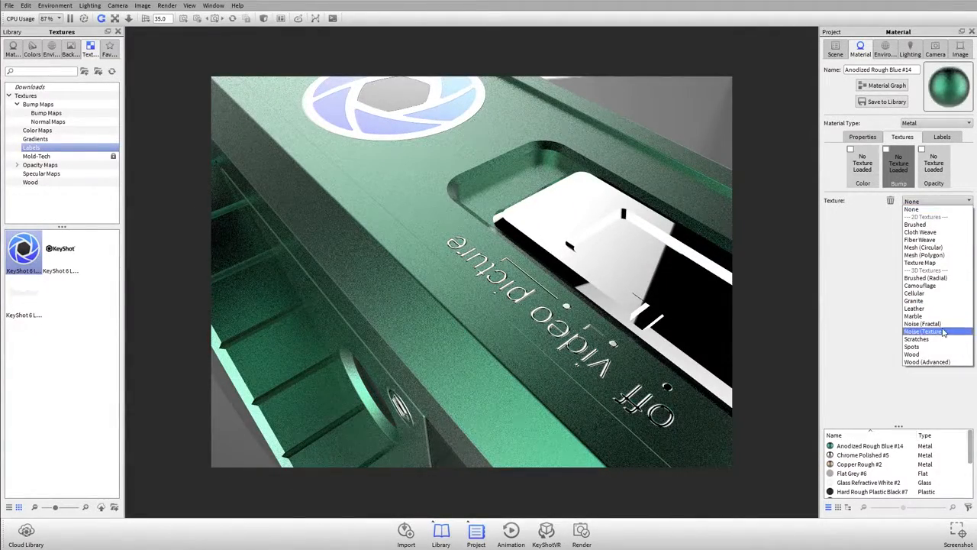
left_click(943, 333)
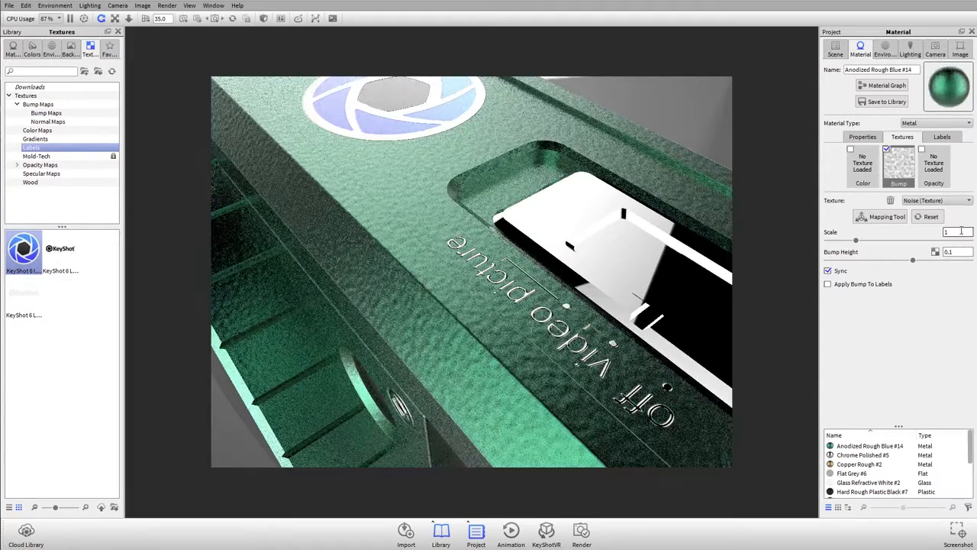
- Set the noise bump's scale to 0.1 and bump height to 0.2, and apply the bump to the labels
type("0.1")
key("Tab")
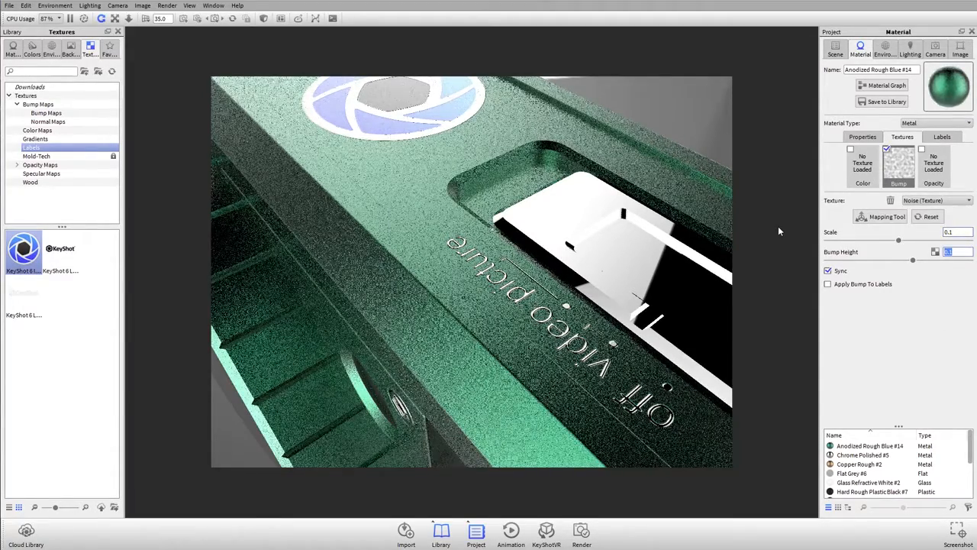
type("0.2")
key("Return")
scroll(493, 298, "up", 5)
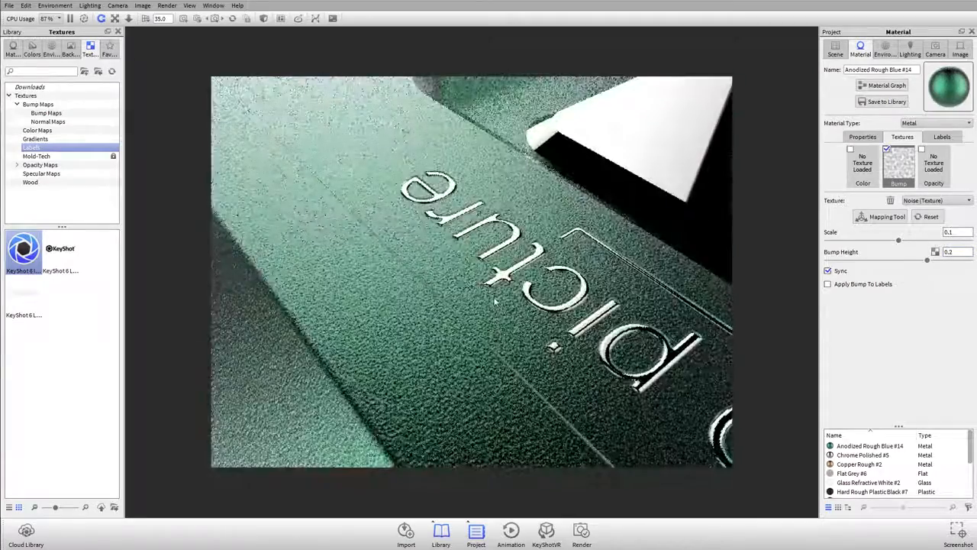
left_click(854, 289)
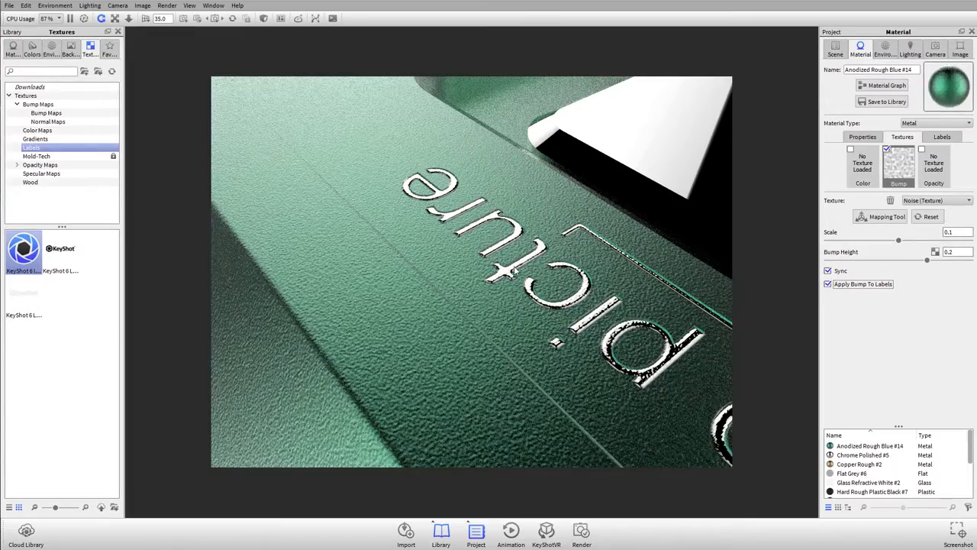
- Examine the bump texture on the top cap lettering and the KeyShot icon label, both close up and from farther away
scroll(513, 271, "down", 5)
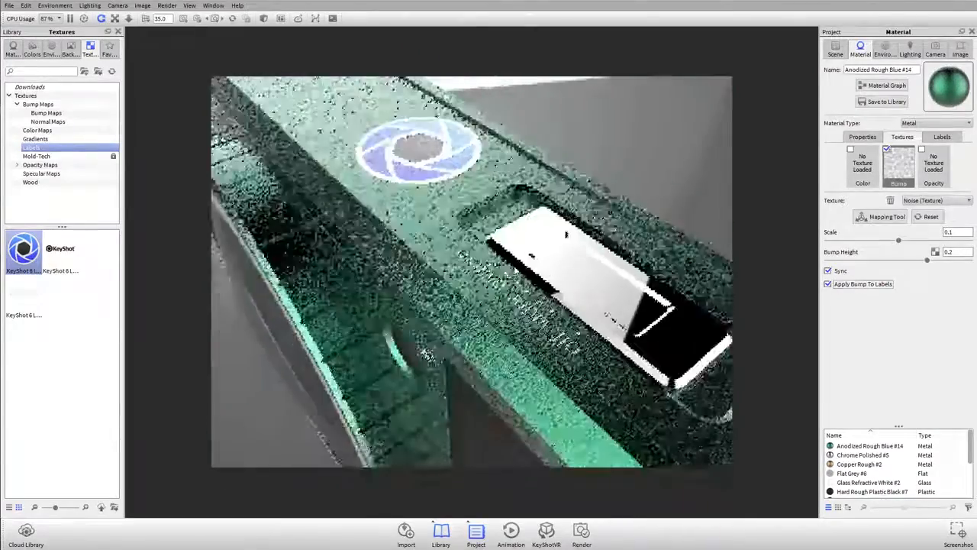
left_click_drag(425, 349, 552, 338)
scroll(508, 273, "up", 4)
left_click_drag(508, 272, 580, 231)
middle_click_drag(397, 129, 523, 319)
scroll(524, 322, "up", 5)
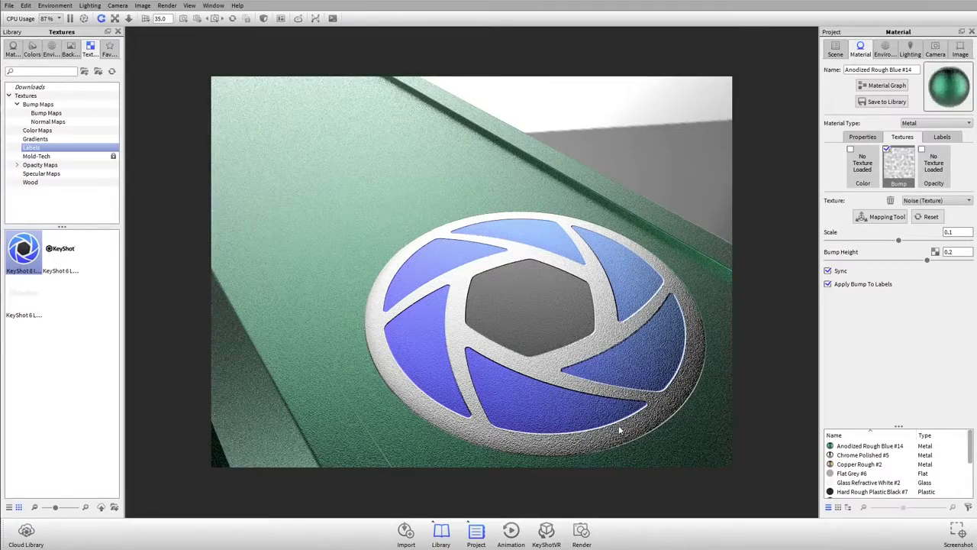
scroll(551, 406, "down", 10)
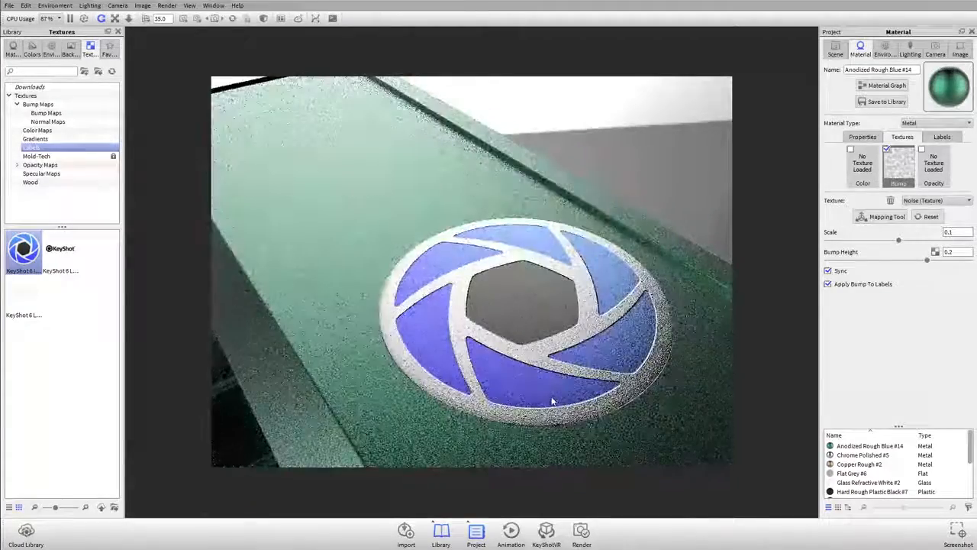
left_click_drag(556, 400, 584, 427)
- Show the KeyShot 6 Icon label's texture settings and inspect the whole camera from the front at an angle
left_click(942, 136)
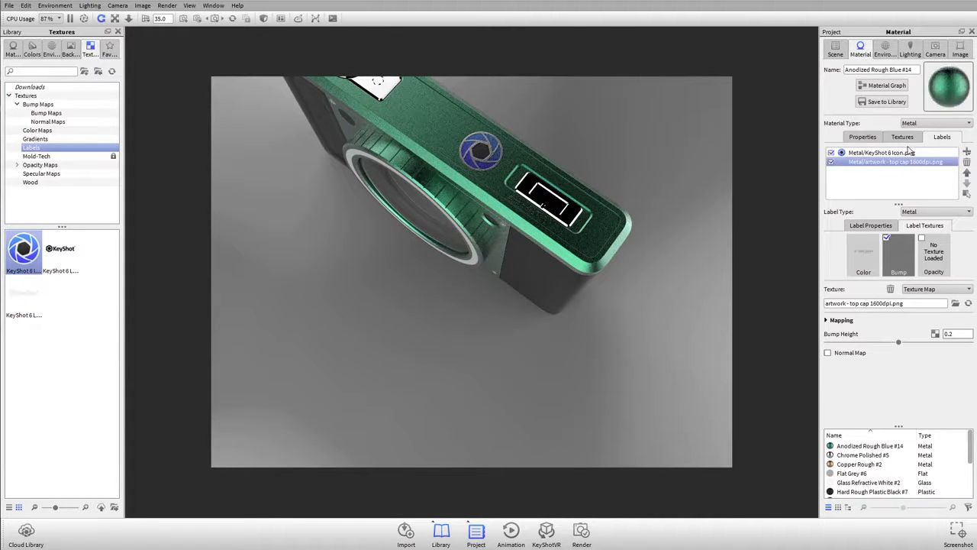
left_click(909, 152)
left_click_drag(319, 257, 495, 226)
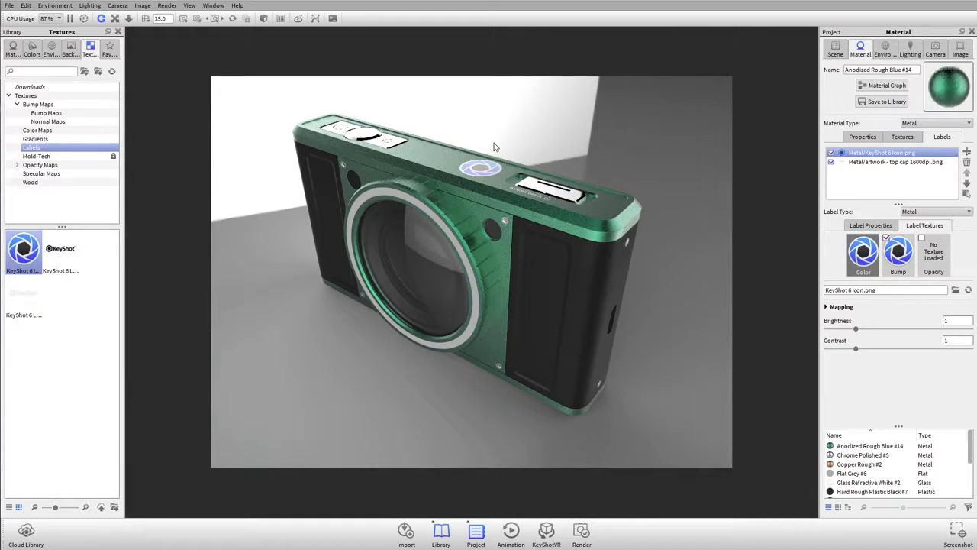
left_click_drag(555, 232, 526, 226)
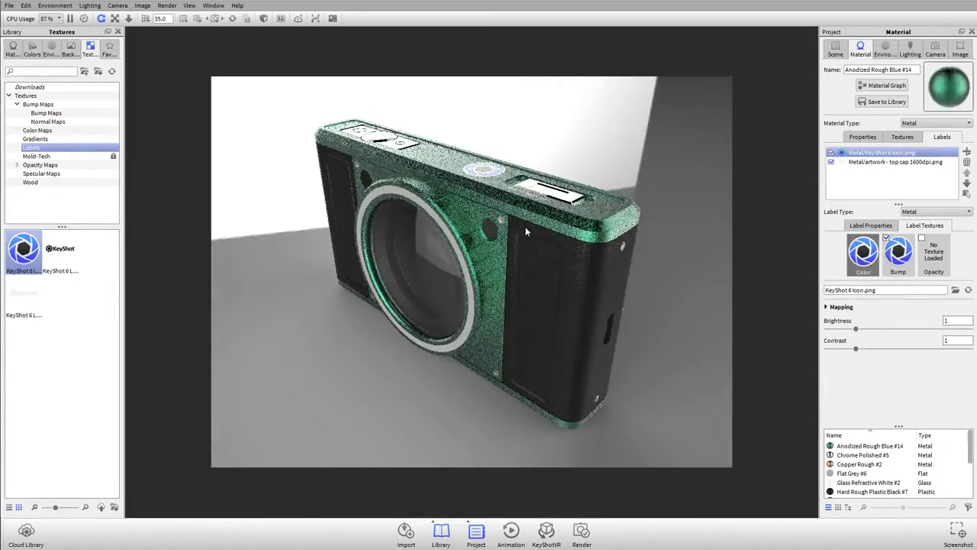